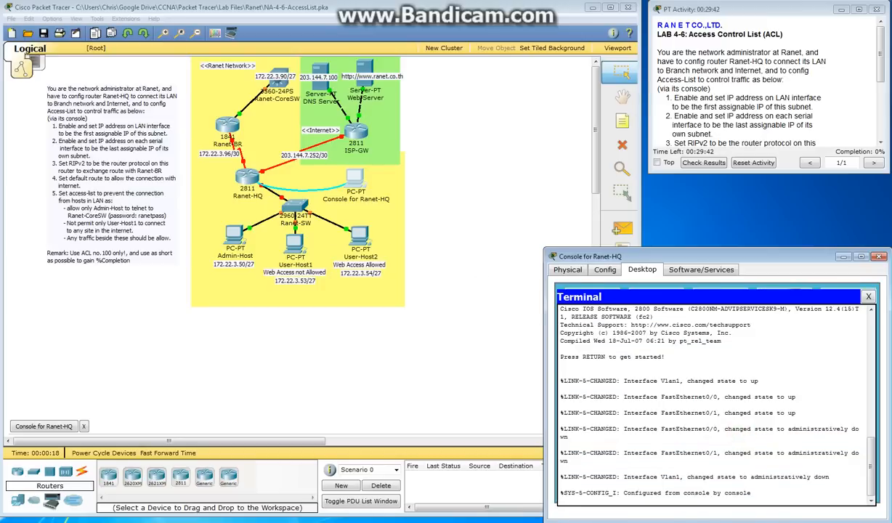
Enter privileged mode and then global configuration mode on the Ranet-HQ router console
{"action": "key", "text": "Return"}
{"action": "key", "text": "Return"}
{"action": "key", "text": "Return"}
{"action": "type", "text": "et-HQ>e"}
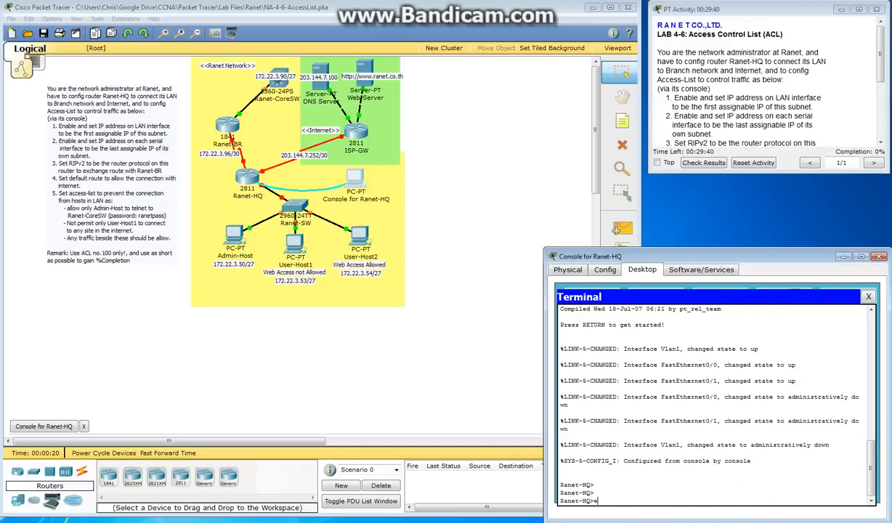
{"action": "type", "text": "n"}
{"action": "key", "text": "Return"}
{"action": "type", "text": "conf t"}
{"action": "key", "text": "Return"}
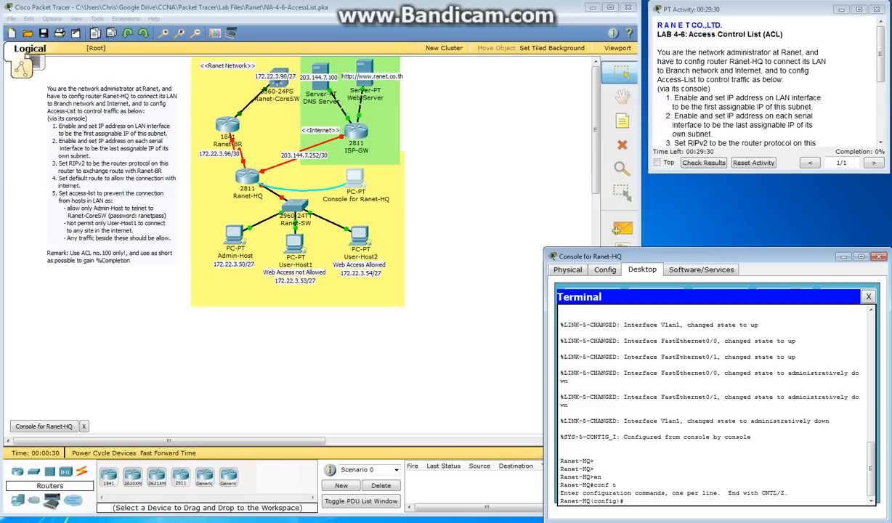
Begin an access-list 100 entry and review the lab's access-list requirements and remark on keeping it short
{"action": "type", "text": "acce"}
{"action": "key", "text": "Tab"}
{"action": "type", "text": "1"}
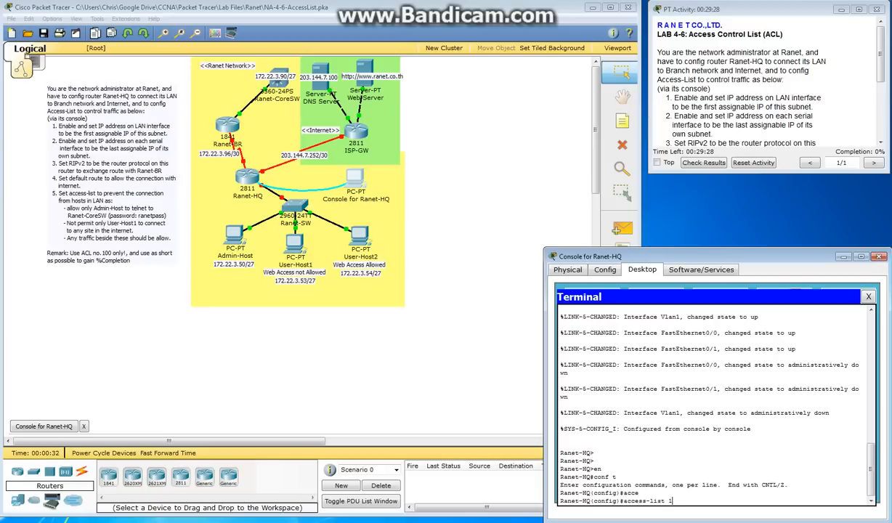
{"action": "type", "text": "00"}
{"action": "scroll", "coordinate": [763, 87], "scroll_direction": "down", "scroll_amount": 5}
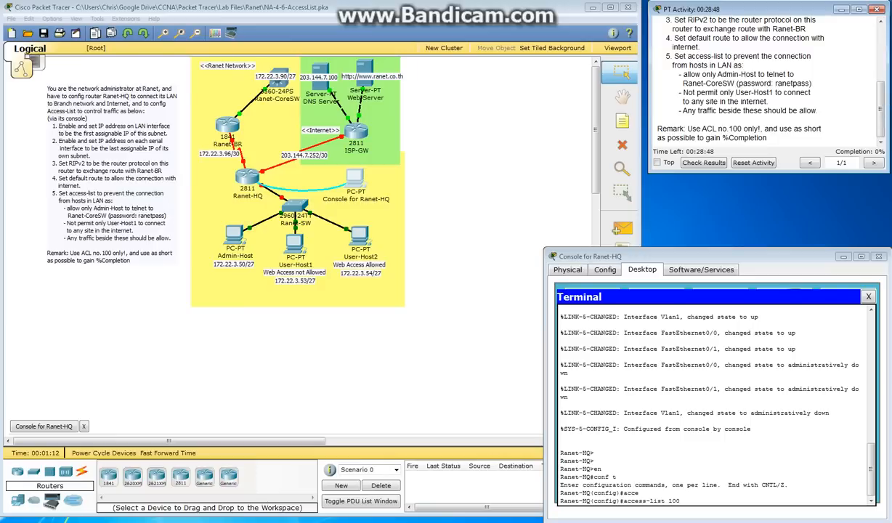
{"action": "mouse_move", "coordinate": [764, 129]}
{"action": "left_mouse_down"}
{"action": "mouse_move", "coordinate": [789, 130]}
{"action": "mouse_move", "coordinate": [768, 138]}
{"action": "left_mouse_up"}
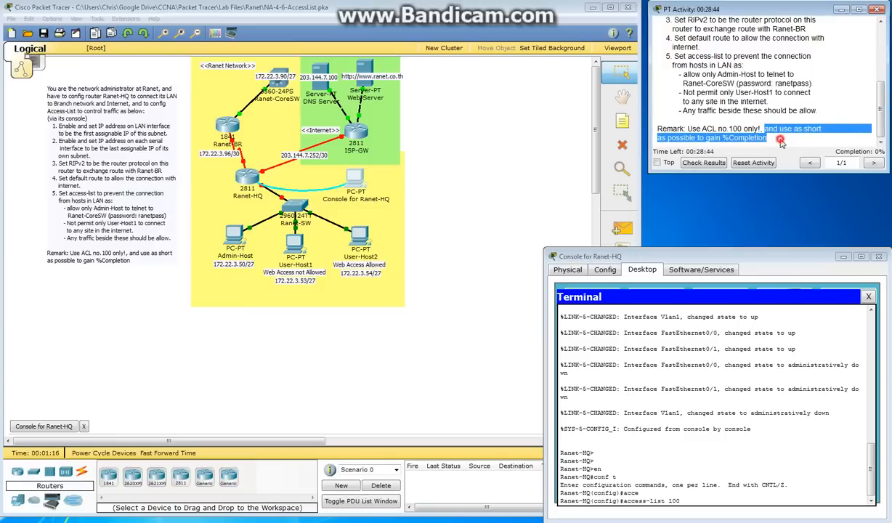
{"action": "left_click", "coordinate": [753, 137]}
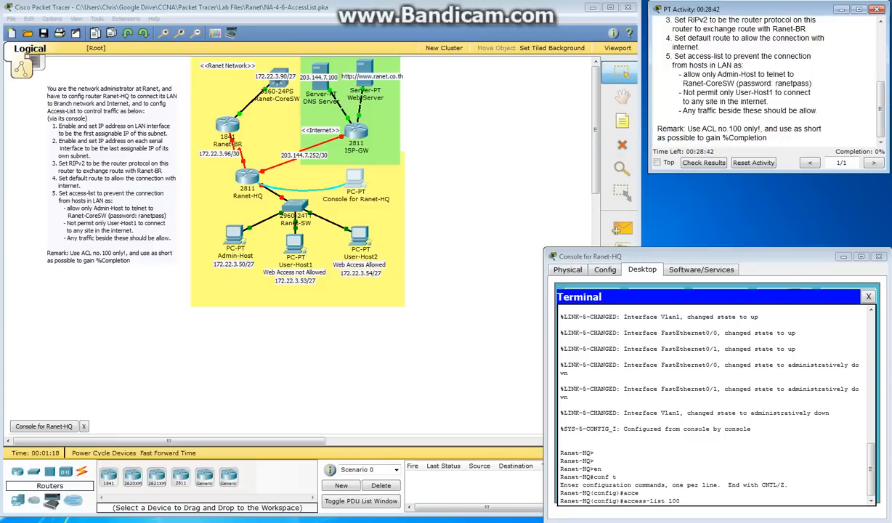
{"action": "left_click", "coordinate": [691, 500]}
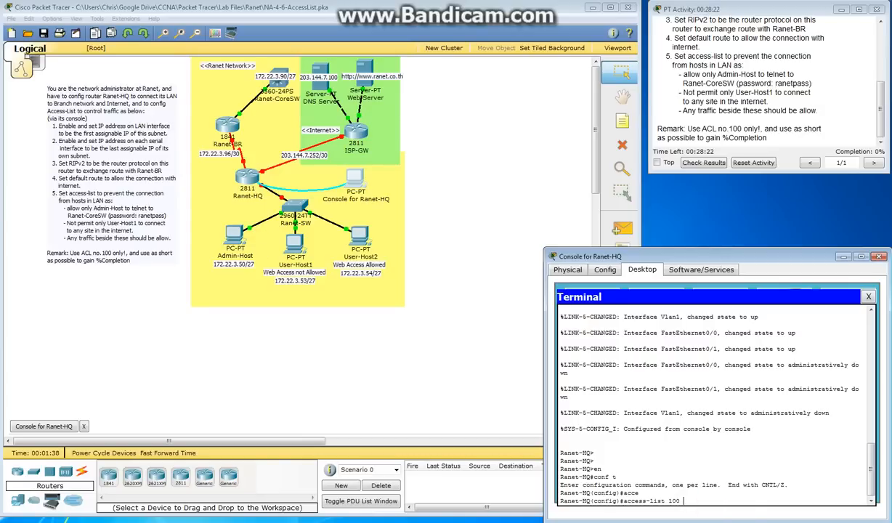
Extend the access-list 100 entry with deny tcp, source 172.22.3.52 and wildcard 0.0.0.3, checking the available protocol and source options
{"action": "type", "text": "deny "}
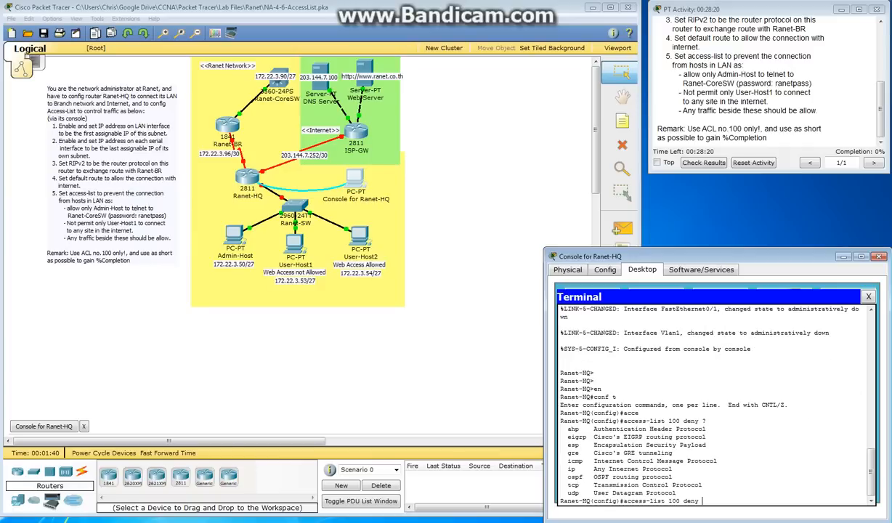
{"action": "type", "text": "?tcp "}
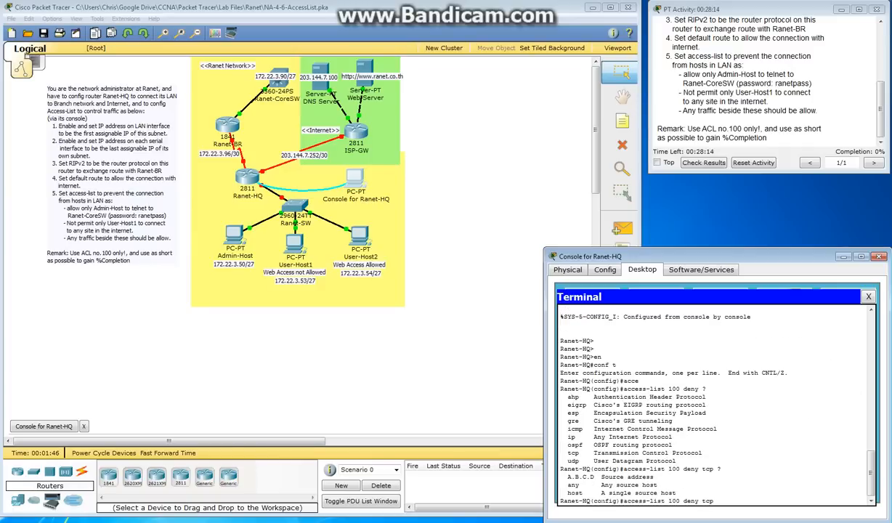
{"action": "type", "text": "?1"}
{"action": "type", "text": "72.22.3.52 0.0.0.0"}
{"action": "type", "text": "3"}
Switch to Calculator and subtract 252 from 255 to check the wildcard value
{"action": "left_click", "coordinate": [10, 520]}
{"action": "left_click", "coordinate": [39, 416]}
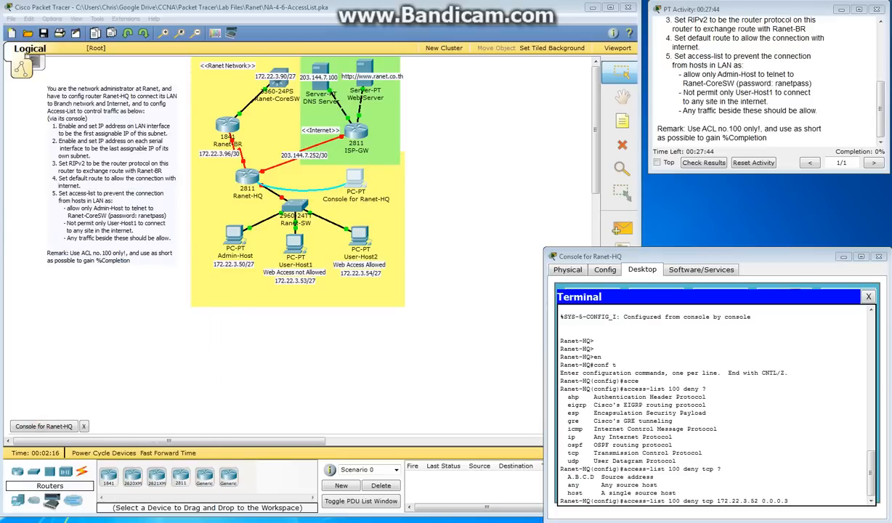
{"action": "type", "text": "255"}
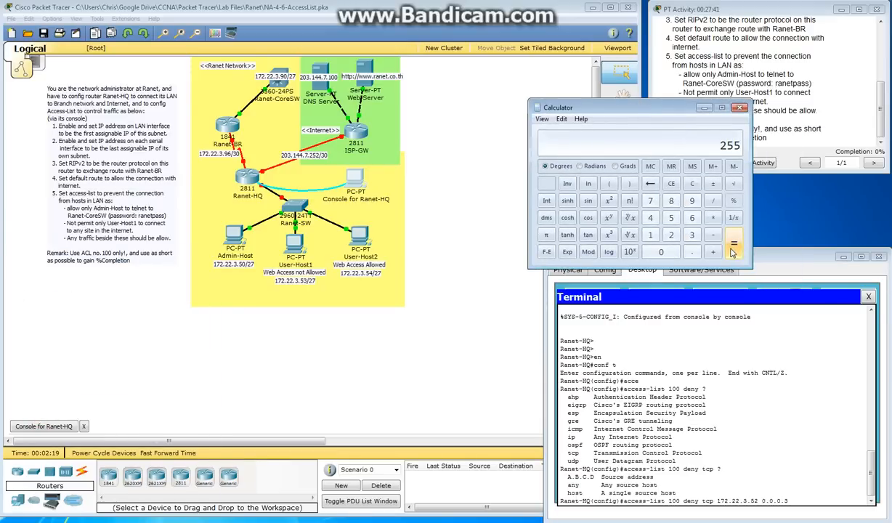
{"action": "key", "text": "minus"}
{"action": "type", "text": "252"}
{"action": "key", "text": "Return"}
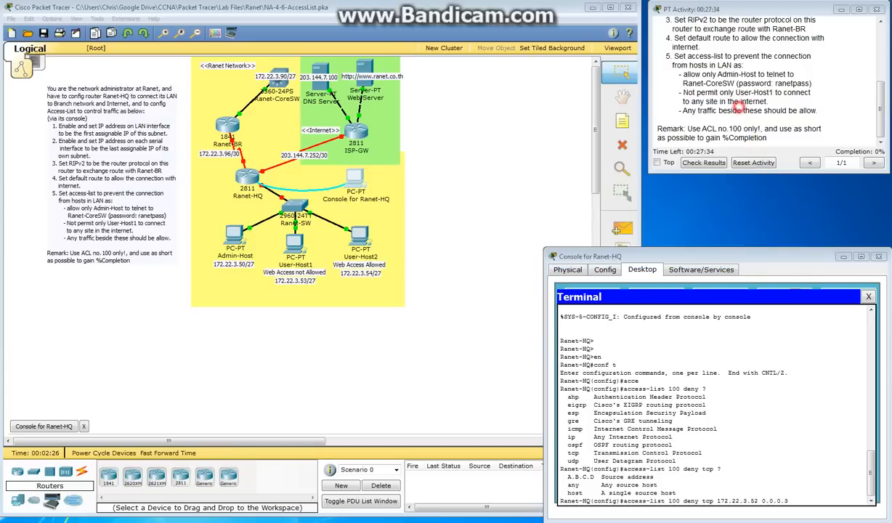
{"action": "left_click", "coordinate": [704, 108]}
Complete the deny entry on the Ranet-HQ console with destination host 172.22.3.90 and eq 23, checking the remaining options, and submit it
{"action": "left_click", "coordinate": [766, 494]}
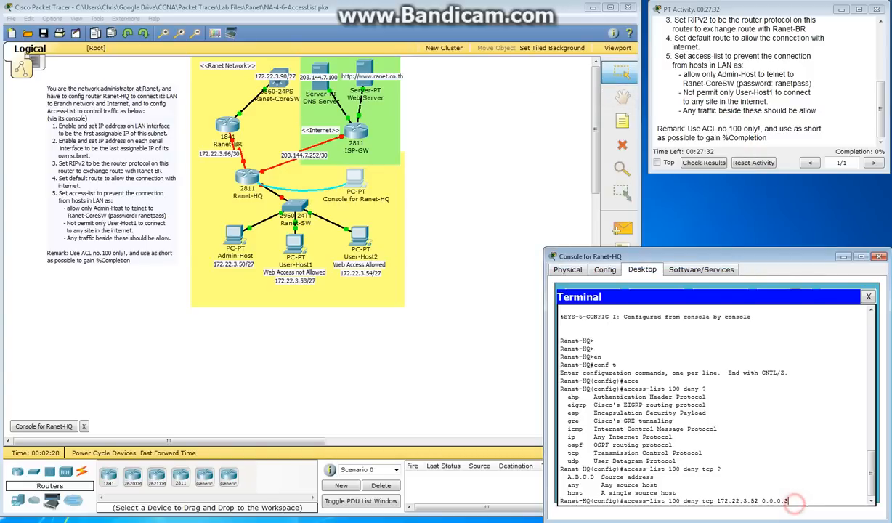
{"action": "type", "text": "?"}
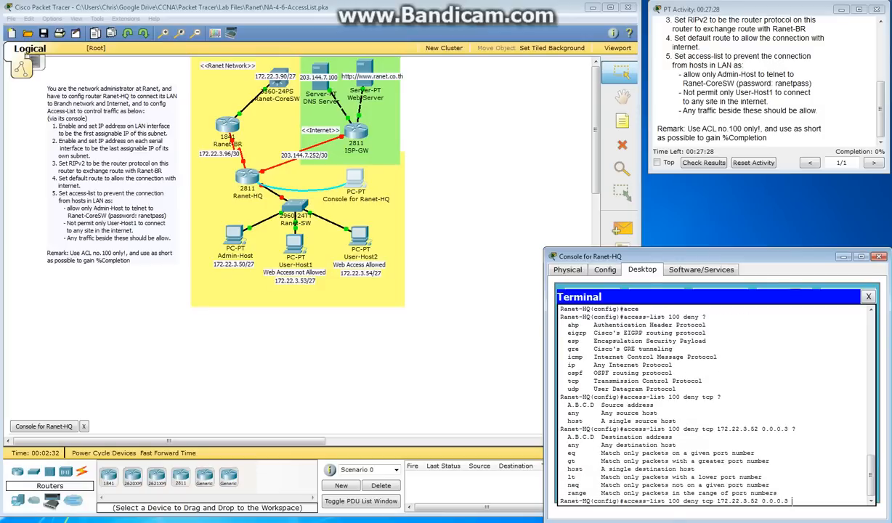
{"action": "type", "text": "host 172.22.3.90 "}
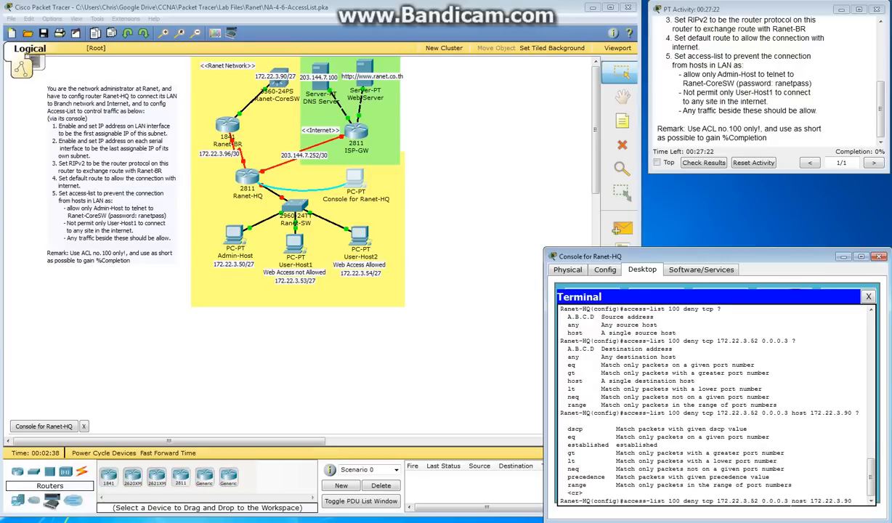
{"action": "type", "text": "?eq"}
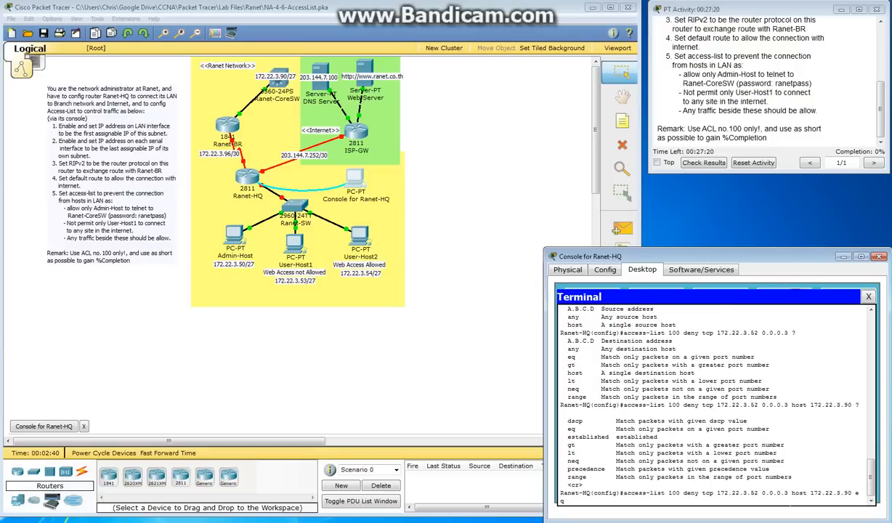
{"action": "type", "text": " ?"}
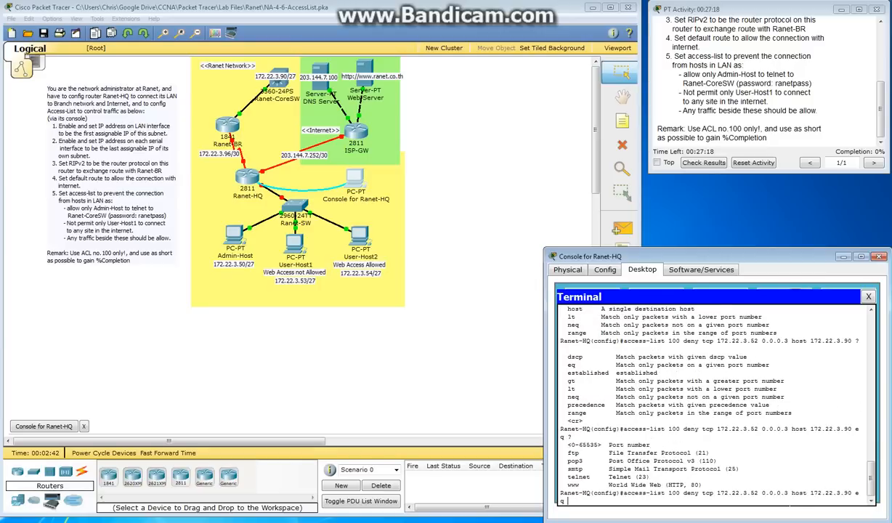
{"action": "type", "text": "23 ?"}
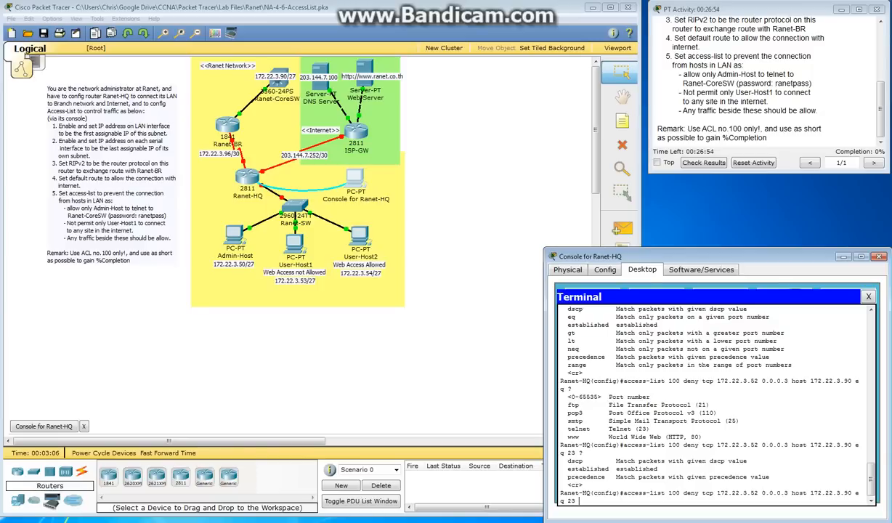
{"action": "key", "text": "Return"}
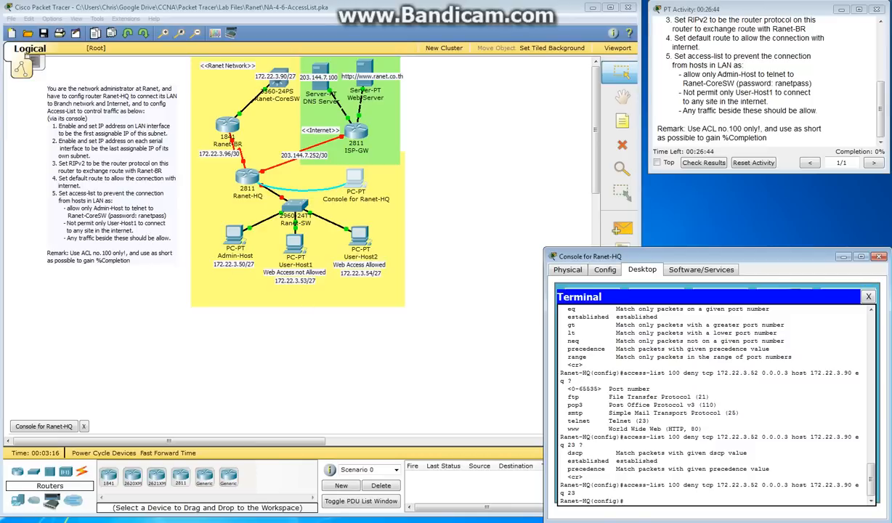
Add an access-list 100 entry denying tcp from host 172.22.3.53 to any destination on port 80
{"action": "type", "text": "acc"}
{"action": "key", "text": "Tab"}
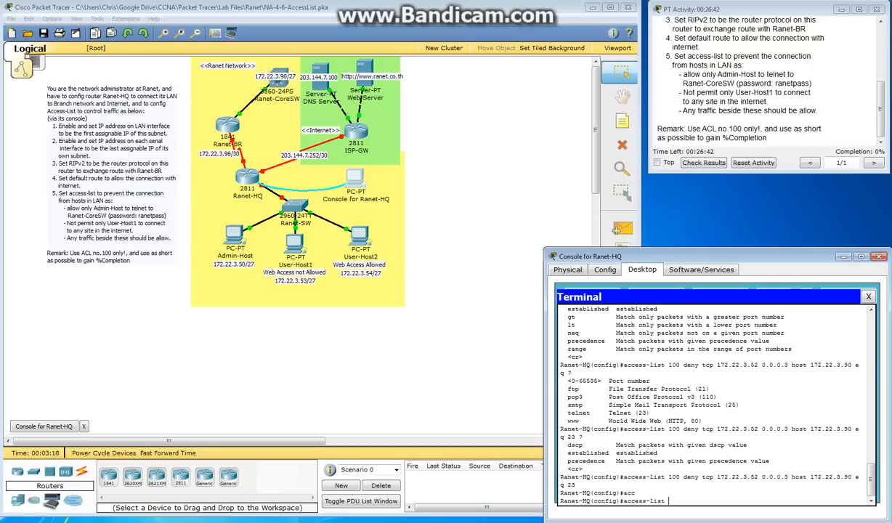
{"action": "type", "text": "100 ?"}
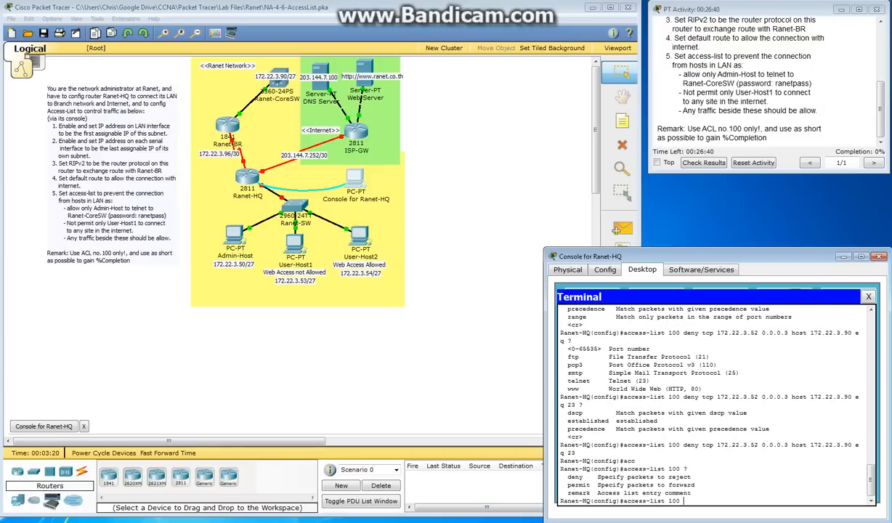
{"action": "type", "text": "deny ?"}
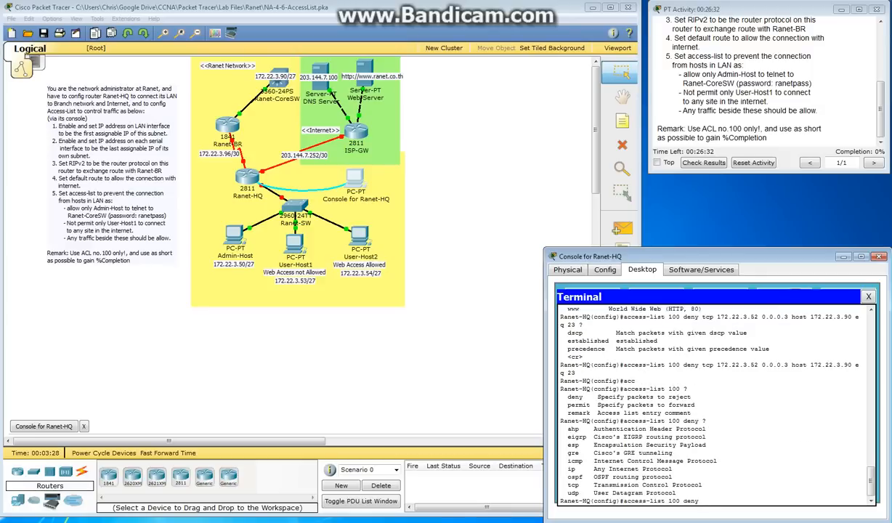
{"action": "type", "text": "tcp ?"}
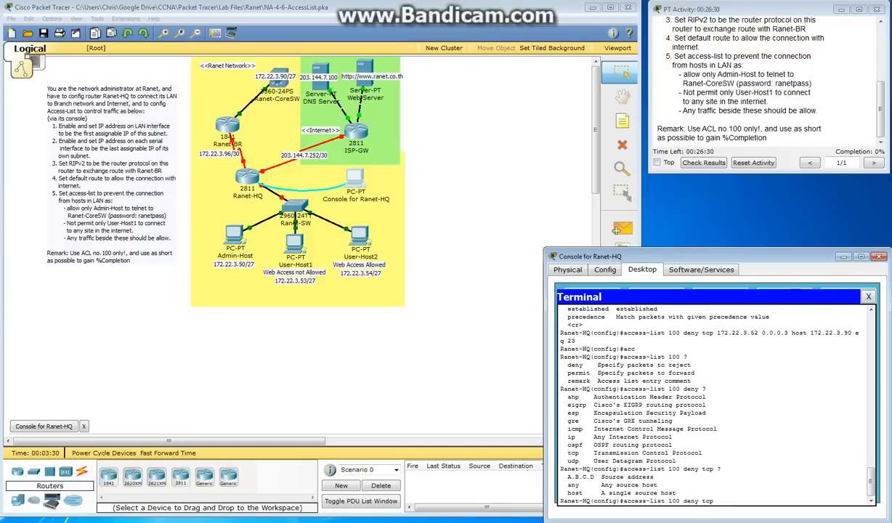
{"action": "type", "text": "host 1"}
{"action": "type", "text": "72.22.3.5"}
{"action": "type", "text": "?"}
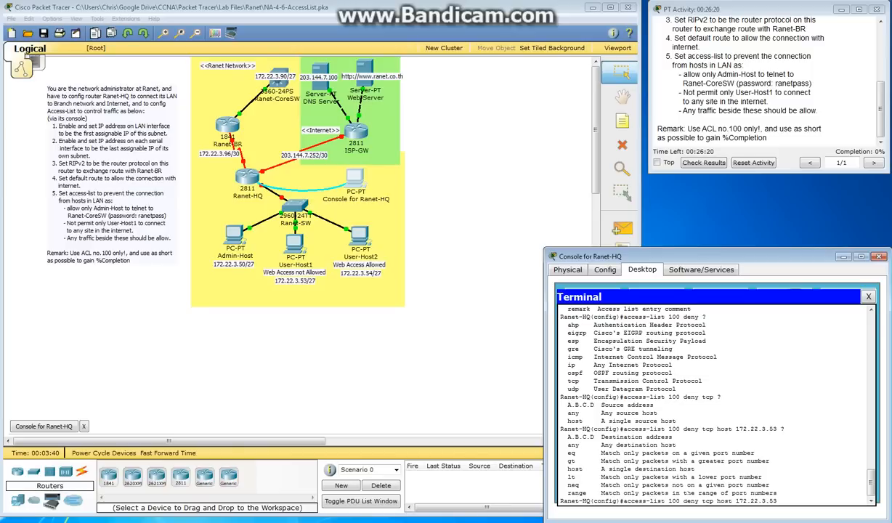
{"action": "type", "text": " any"}
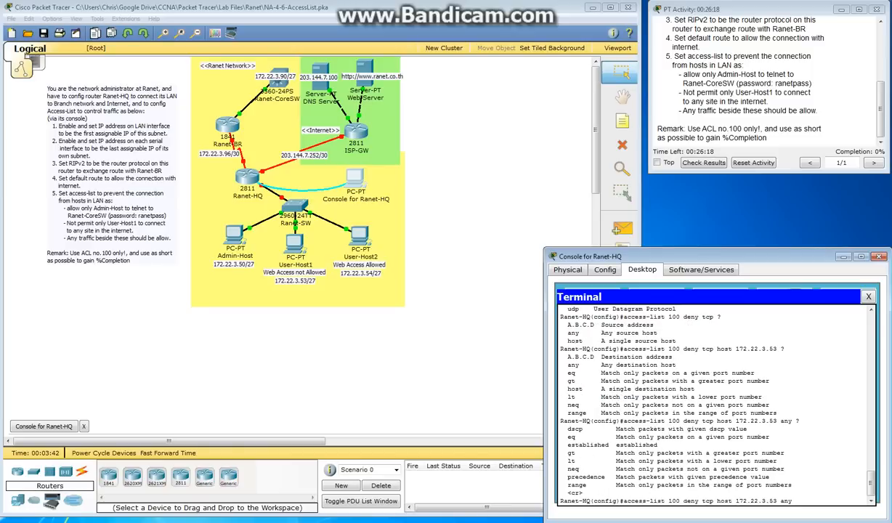
{"action": "type", "text": " ?eq 80"}
{"action": "key", "text": "Return"}
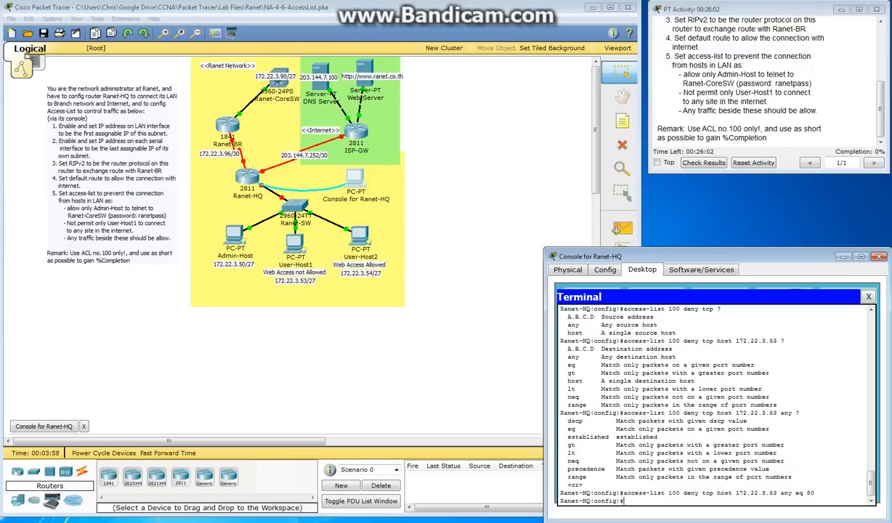
Add a final access-list 100 entry permitting ip from any source to any destination
{"action": "type", "text": "acc"}
{"action": "key", "text": "Tab"}
{"action": "type", "text": "100 "}
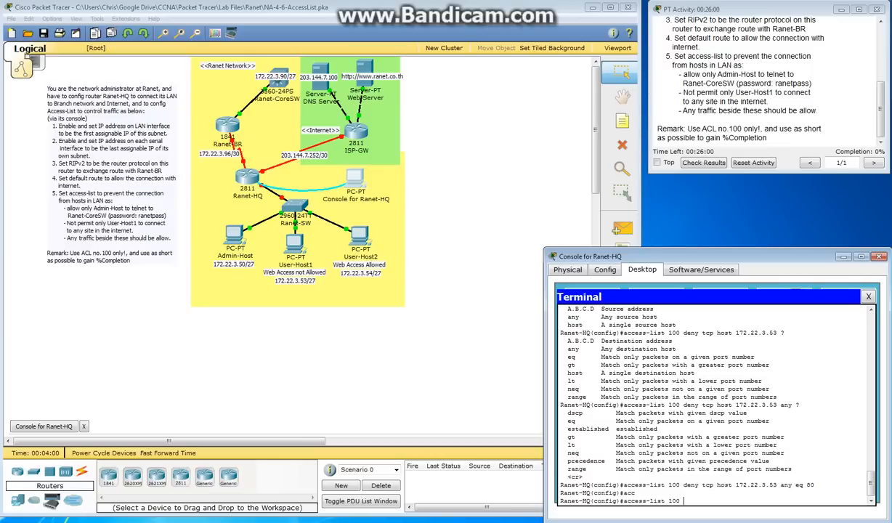
{"action": "type", "text": "permit an"}
{"action": "key", "text": "BackSpace"}
{"action": "key", "text": "BackSpace"}
{"action": "type", "text": "ip any any ?"}
{"action": "key", "text": "Return"}
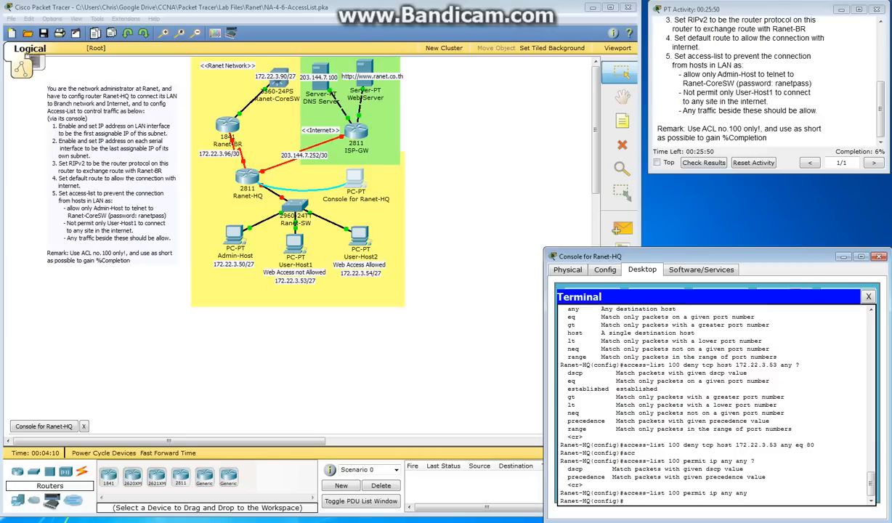
Check the activity's completion figure and enter interface configuration for fa 0/0 on Ranet-HQ
{"action": "left_click", "coordinate": [877, 151]}
{"action": "left_click", "coordinate": [733, 477]}
{"action": "left_click", "coordinate": [719, 503]}
{"action": "type", "text": "int fa 0/0"}
{"action": "key", "text": "Return"}
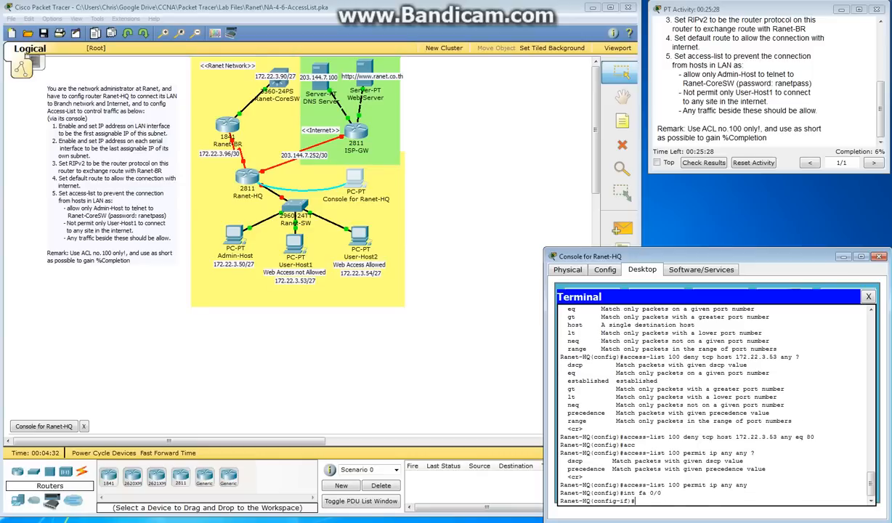
Submit the LAN address 172.22.3.33 with mask 255.255.255.224 at the fa 0/0 interface prompt, without a command keyword
{"action": "type", "text": "172.22.3.32 255.23"}
{"action": "key", "text": "Right"}
{"action": "key", "text": "Right"}
{"action": "key", "text": "Right"}
{"action": "key", "text": "Right"}
{"action": "key", "text": "Right"}
{"action": "key", "text": "Right"}
{"action": "key", "text": "Right"}
{"action": "type", "text": "5.255.224"}
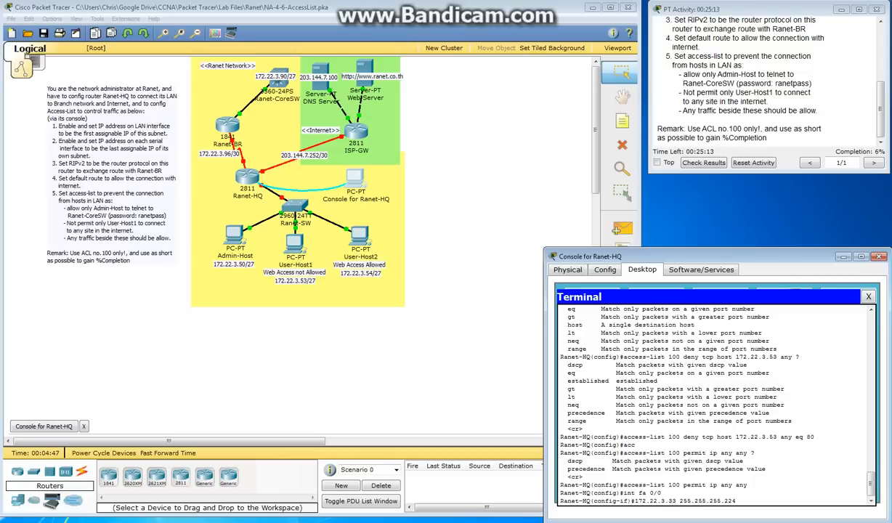
{"action": "key", "text": "Return"}
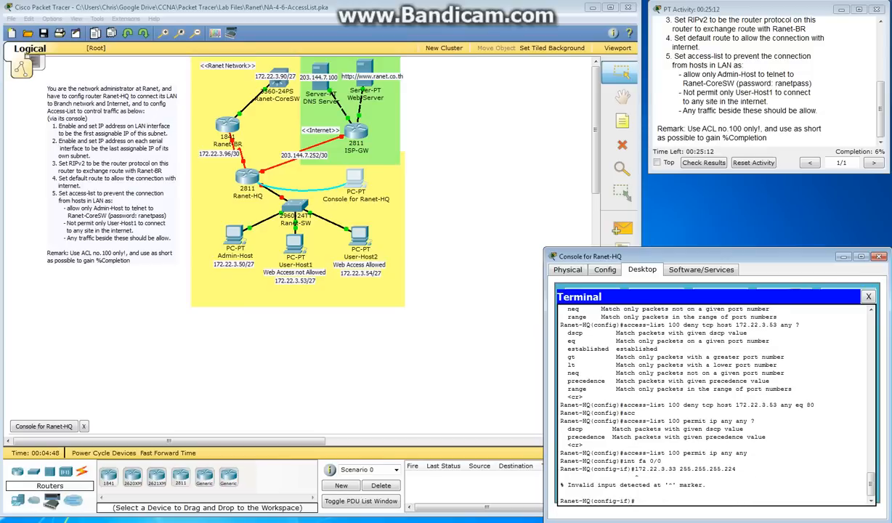
Recall the address line, correct it to ip address 172.22.3.33 255.255.255.224, and enable the interface with no shut
{"action": "key", "text": "Up"}
{"action": "key", "text": "Left"}
{"action": "key", "text": "Left"}
{"action": "key", "text": "Left"}
{"action": "key", "text": "Left"}
{"action": "key", "text": "Left"}
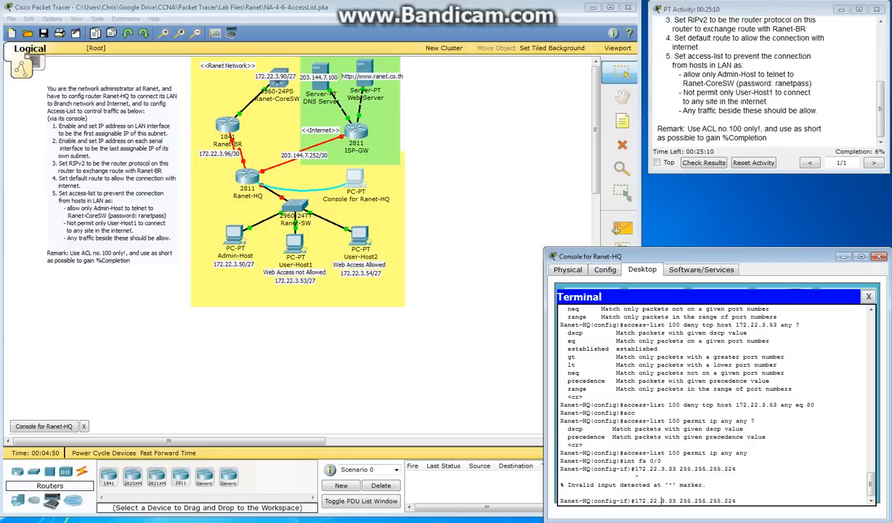
{"action": "key", "text": "Left"}
{"action": "key", "text": "Left"}
{"action": "key", "text": "Left"}
{"action": "key", "text": "Left"}
{"action": "key", "text": "Left"}
{"action": "key", "text": "Left"}
{"action": "key", "text": "Left"}
{"action": "type", "text": "ip addr"}
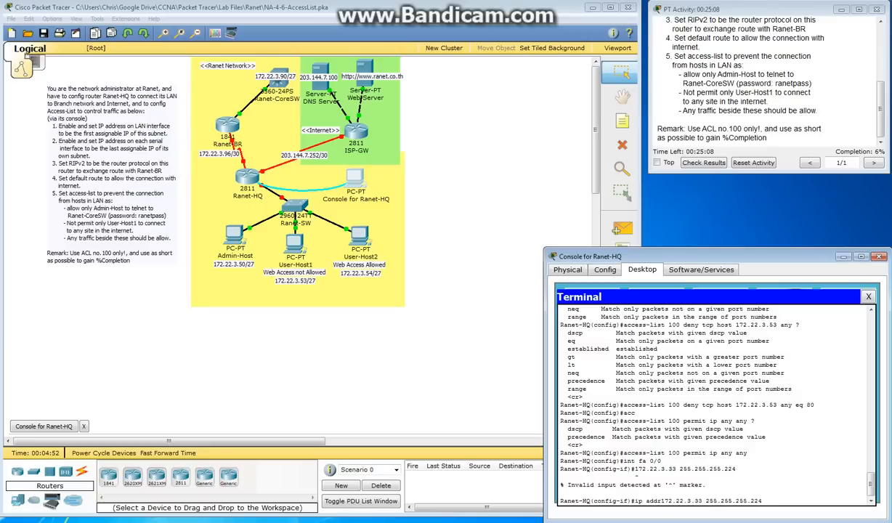
{"action": "type", "text": "ess"}
{"action": "key", "text": "Return"}
{"action": "type", "text": "no shut"}
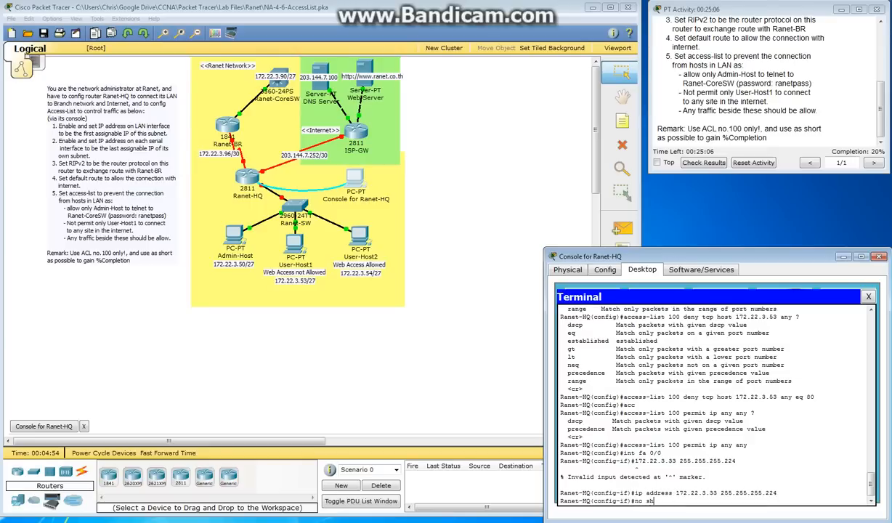
{"action": "key", "text": "Return"}
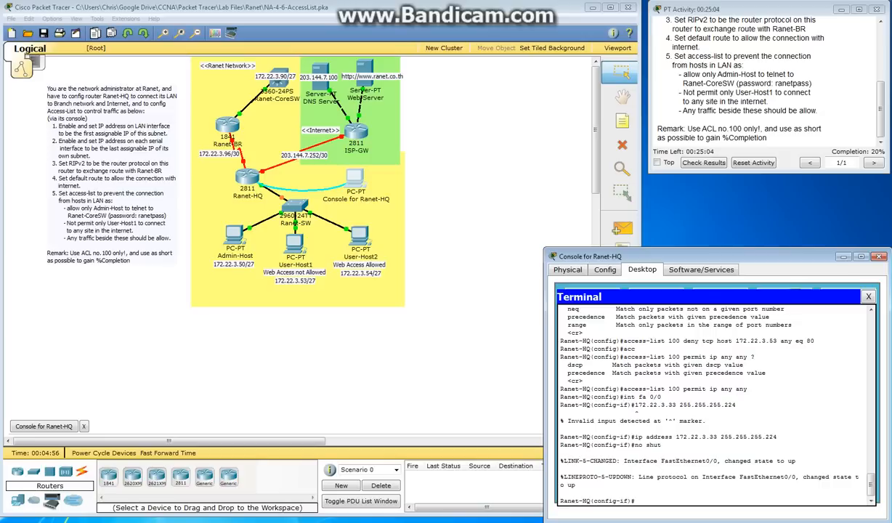
Enter interface configuration for serial 0/1/0 on Ranet-HQ and check the port labels on its link to Ranet-BR
{"action": "type", "text": "int serial 0/1/0"}
{"action": "key", "text": "Return"}
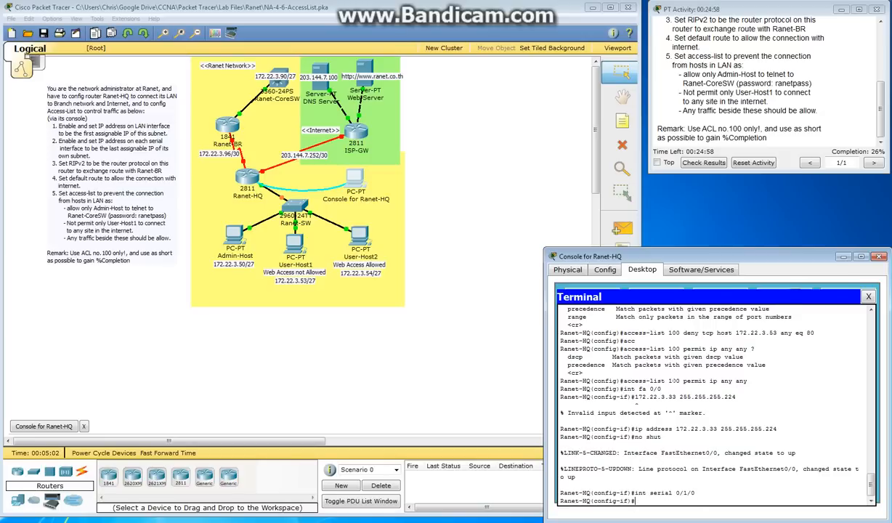
{"action": "left_click", "coordinate": [182, 190]}
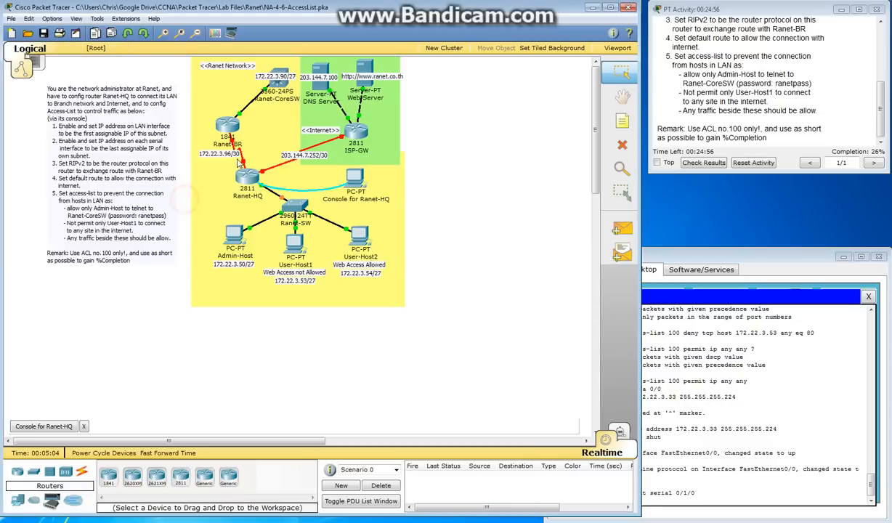
{"action": "mouse_move", "coordinate": [240, 160]}
{"action": "left_click", "coordinate": [716, 498]}
{"action": "key", "text": "Up"}
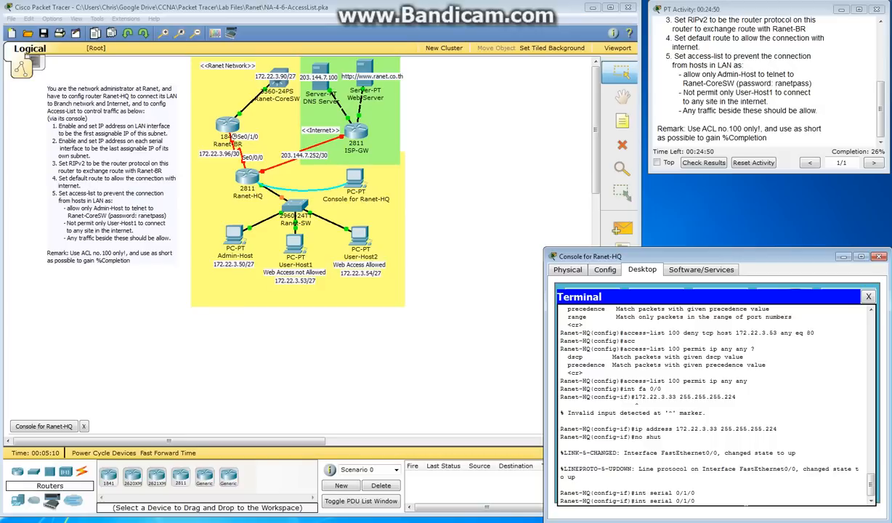
{"action": "key", "text": "Return"}
Assign ip address 203.144.7.254 255.255.255.252 to serial 0/1/0 and enable the interface with no shut
{"action": "type", "text": "ip address 1"}
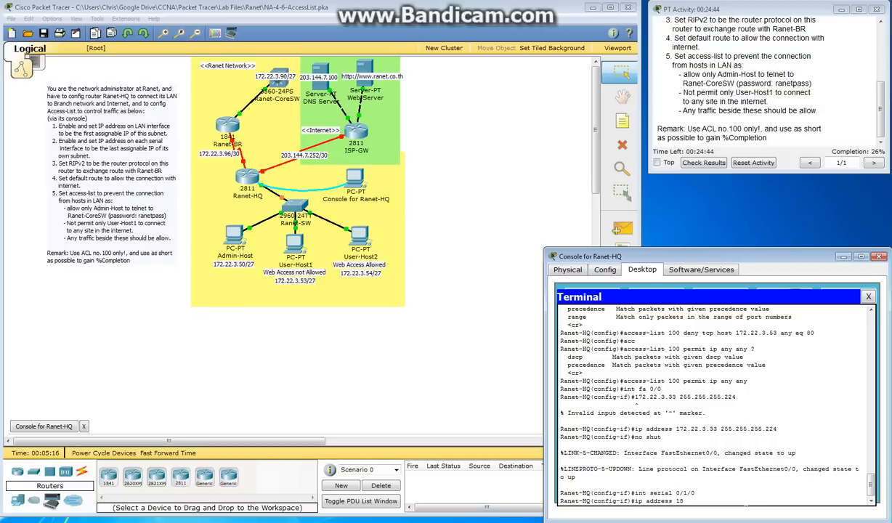
{"action": "type", "text": "03.144.7.25"}
{"action": "type", "text": "4 255.255.255.252"}
{"action": "key", "text": "Return"}
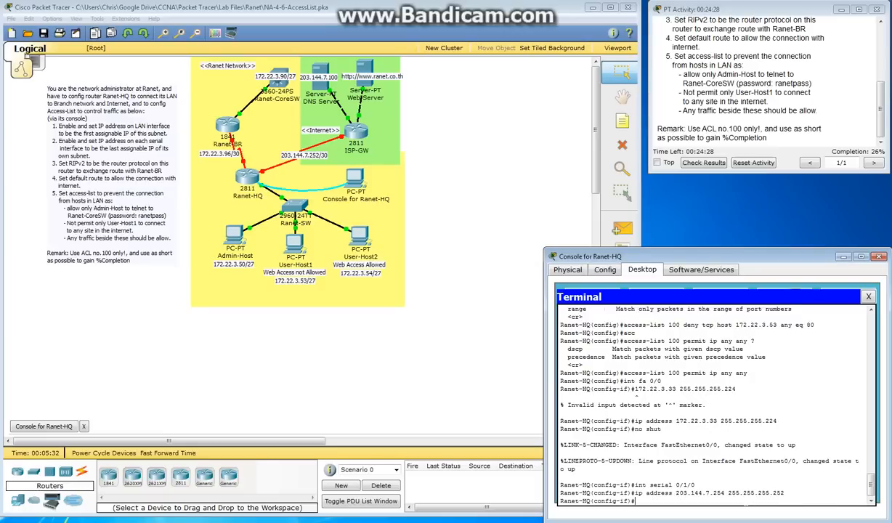
{"action": "type", "text": "no shut"}
{"action": "key", "text": "Return"}
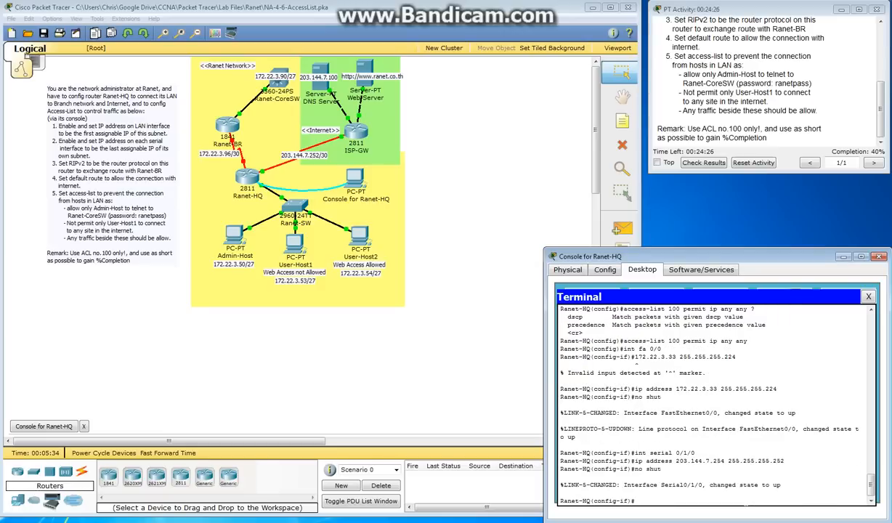
Configure interface serial 0/0/0 with ip address 172.22.3.98 255.255.255.252 and enable it with no shut
{"action": "type", "text": "int serial 0/0/0"}
{"action": "key", "text": "Return"}
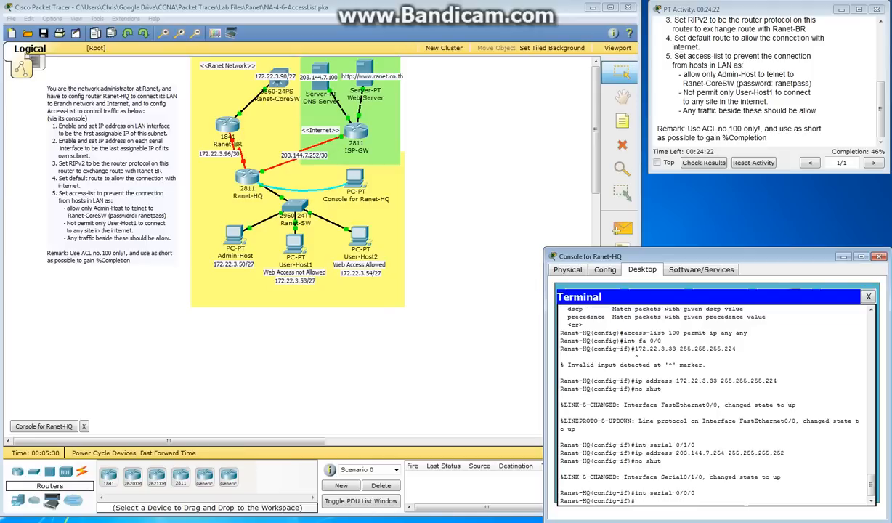
{"action": "type", "text": "ip address 172.22.3"}
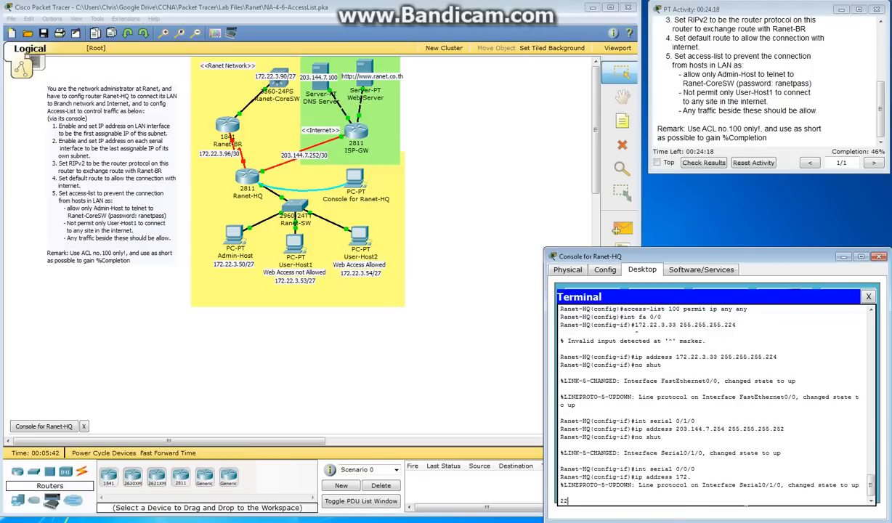
{"action": "type", "text": ".98 255.255.255.252"}
{"action": "key", "text": "Return"}
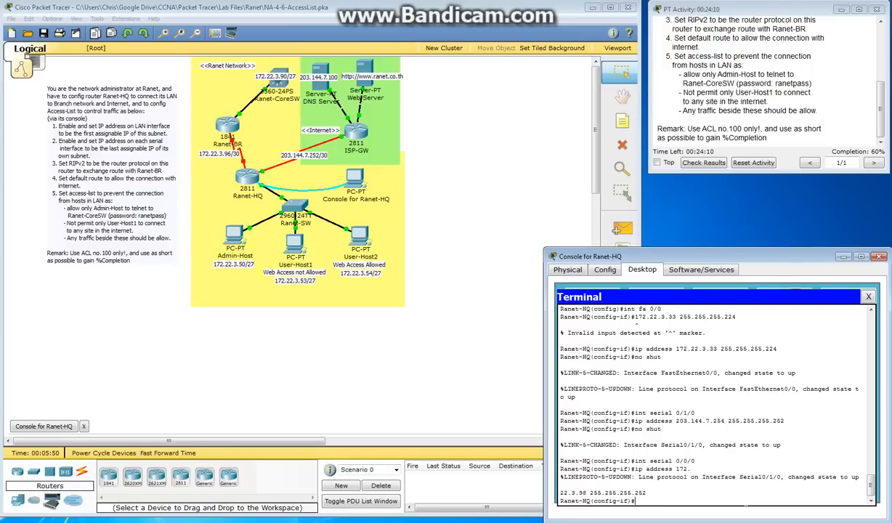
{"action": "type", "text": "no shut"}
{"action": "key", "text": "Return"}
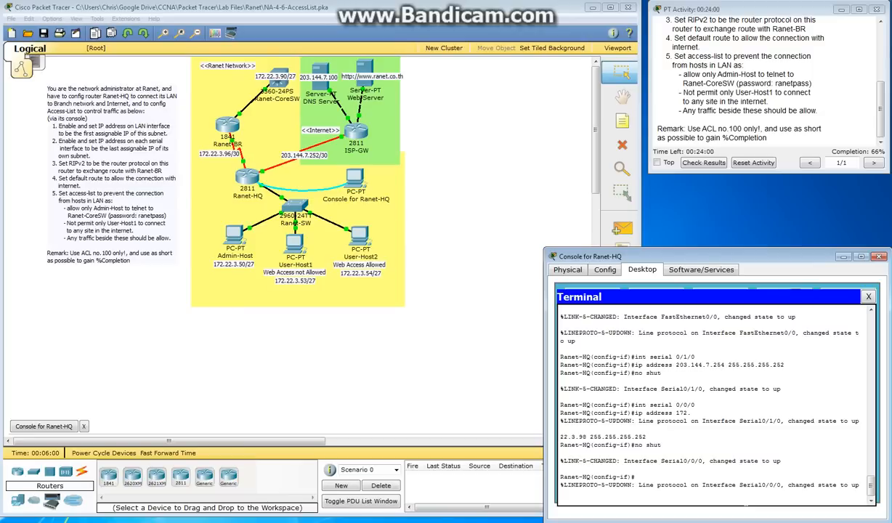
Add a default route 0.0.0.0 0.0.0.0 out of serial 0/1/0, querying the command's remaining options before submitting
{"action": "type", "text": "ip route 0.0.0.0 0.0.0.0"}
{"action": "type", "text": "serial "}
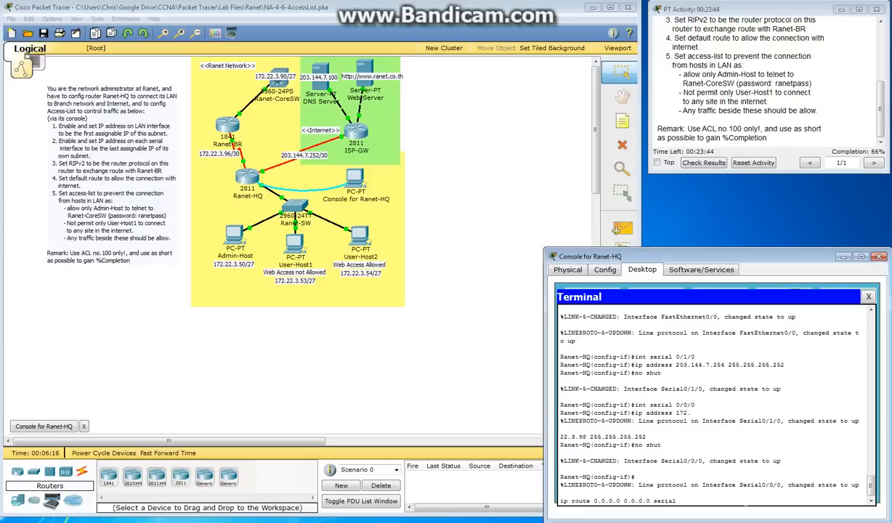
{"action": "type", "text": "0/1/0 ?"}
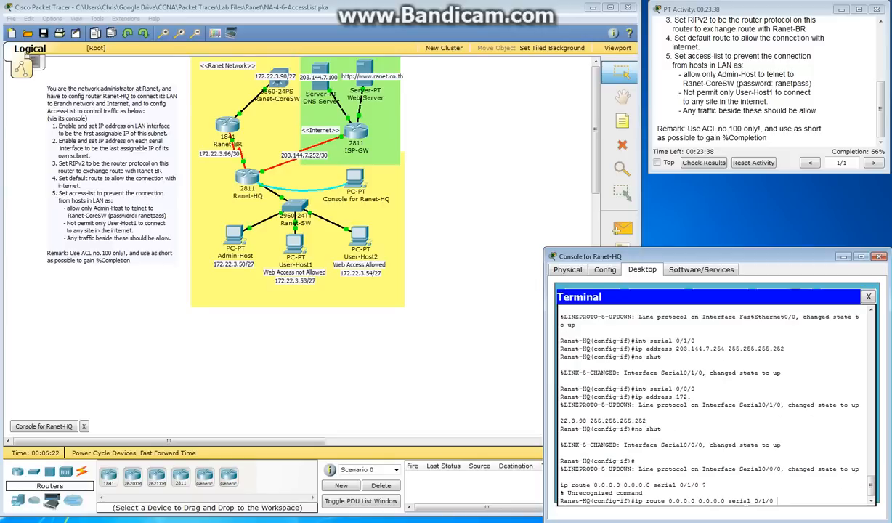
{"action": "key", "text": "Return"}
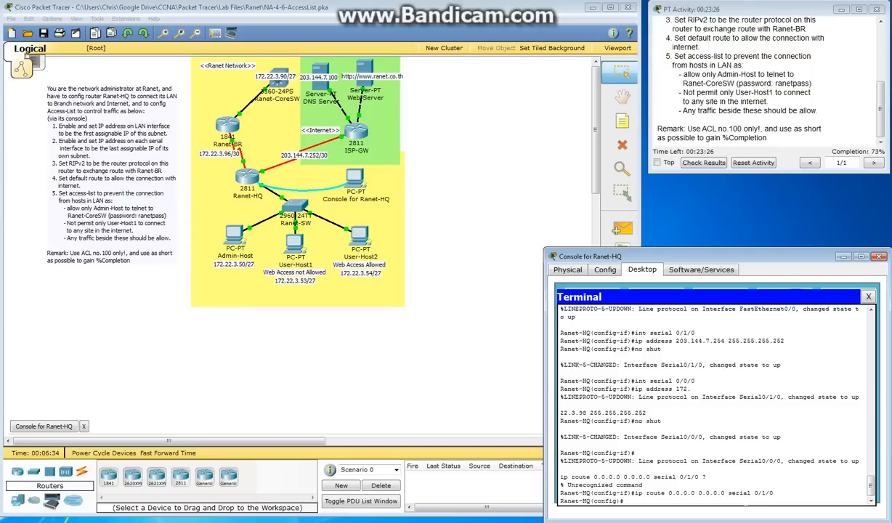
Start the RIP routing process, set it to version 2, and disable it from summarizing with no auto-summary
{"action": "type", "text": "router rip"}
{"action": "key", "text": "Return"}
{"action": "type", "text": "version 2"}
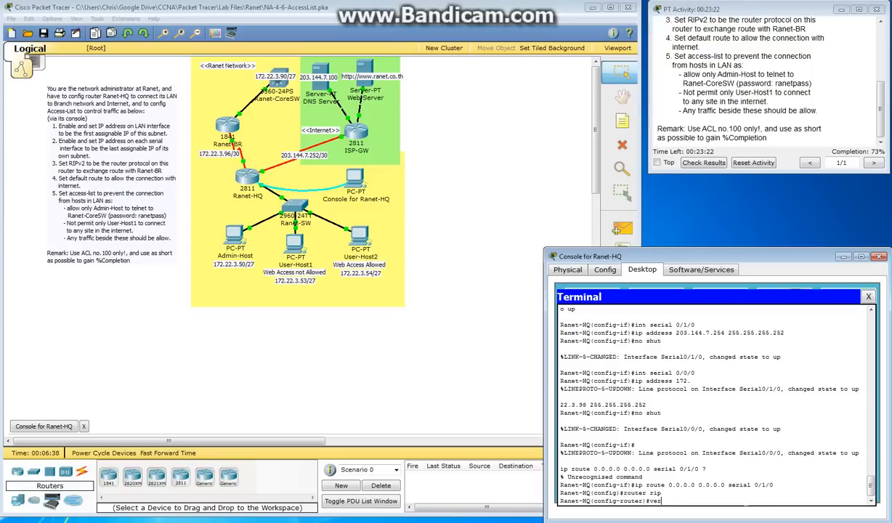
{"action": "key", "text": "Return"}
{"action": "type", "text": "no aut"}
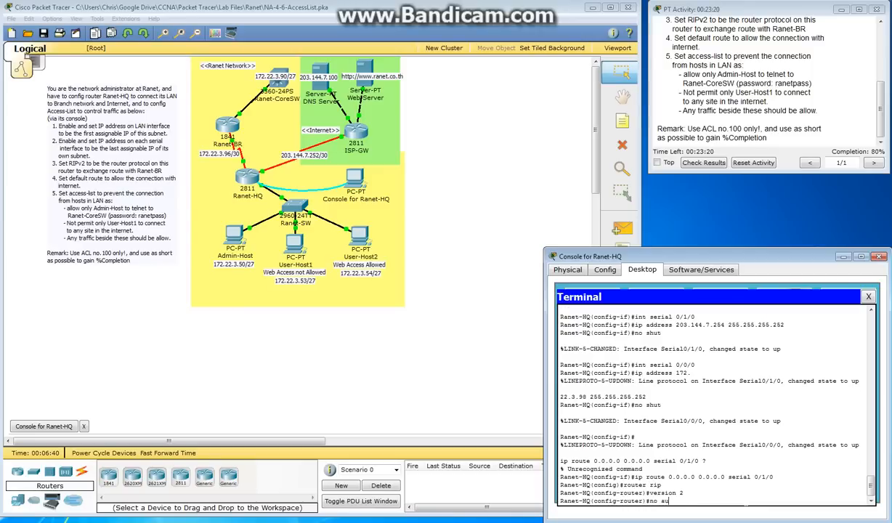
{"action": "key", "text": "Tab"}
{"action": "key", "text": "Return"}
Advertise network 172.22.3.32 in RIP and exit router configuration
{"action": "type", "text": "no"}
{"action": "key", "text": "BackSpace"}
{"action": "type", "text": "et"}
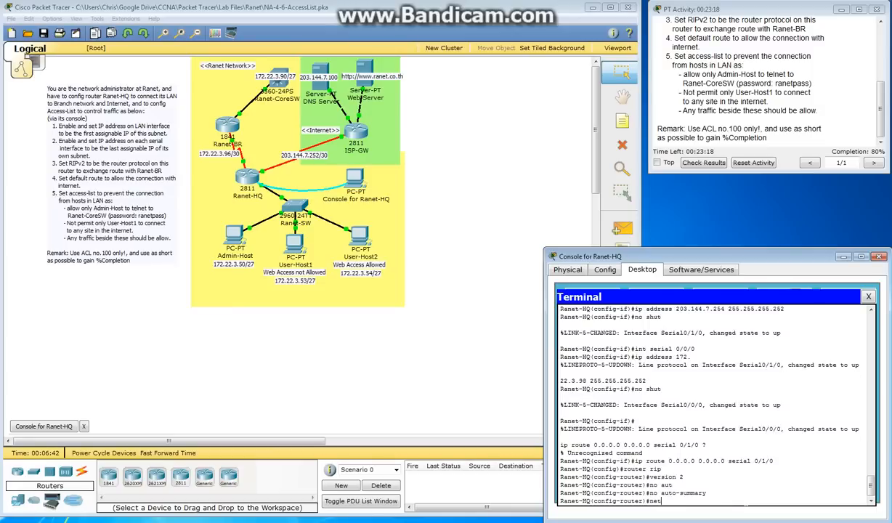
{"action": "type", "text": "work 172.22.3.32"}
{"action": "key", "text": "Return"}
{"action": "type", "text": "exit"}
{"action": "key", "text": "Return"}
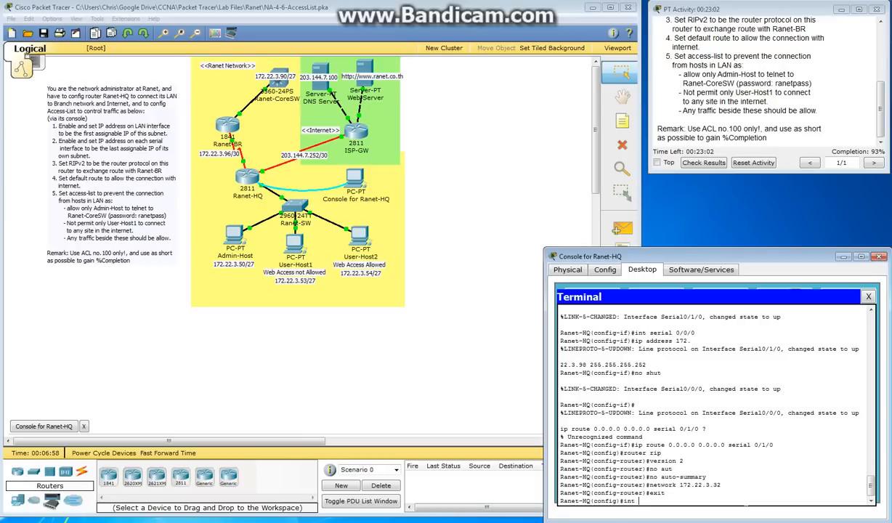
Apply access list 100 inbound on interface fa 0/0 with ip access-group 100 in, and exit interface configuration
{"action": "type", "text": "/0"}
{"action": "key", "text": "Return"}
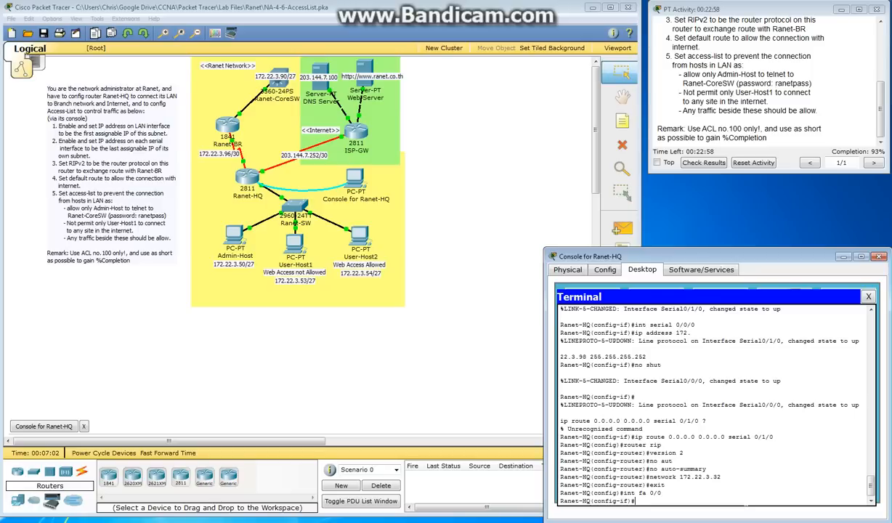
{"action": "type", "text": "ip acce"}
{"action": "key", "text": "Tab"}
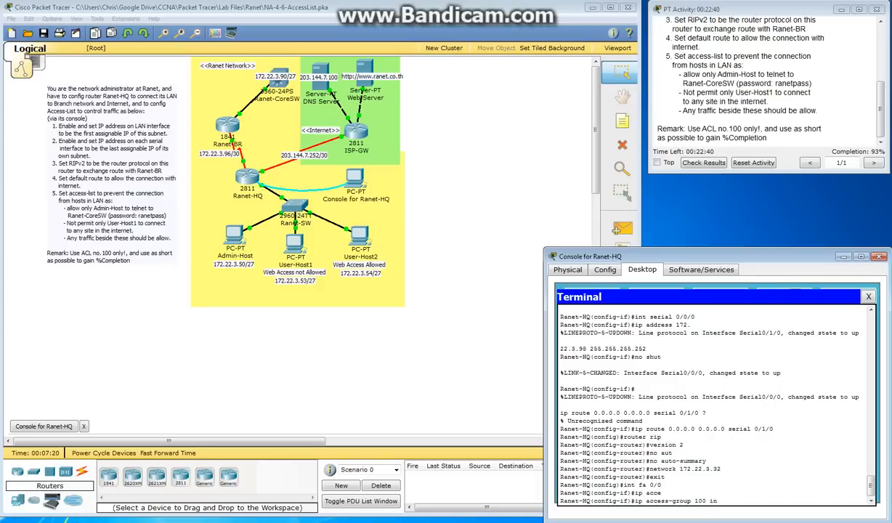
{"action": "key", "text": "Return"}
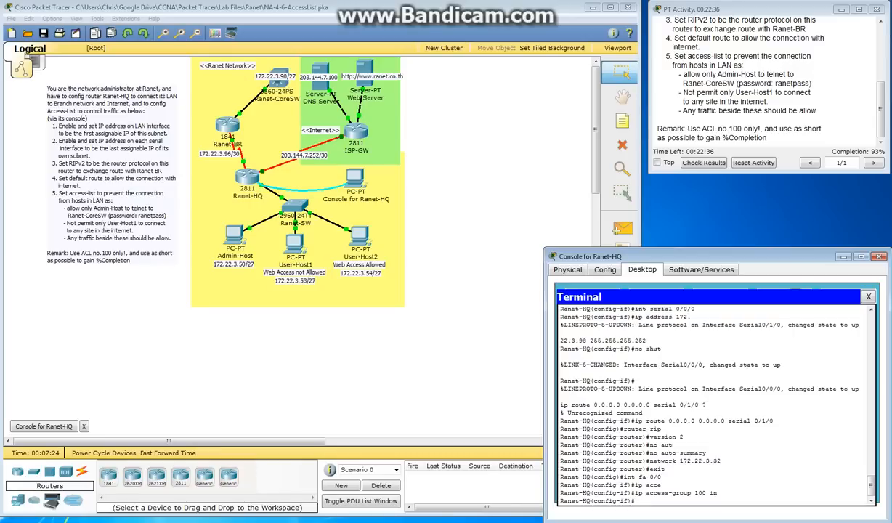
{"action": "type", "text": "exit"}
{"action": "key", "text": "Return"}
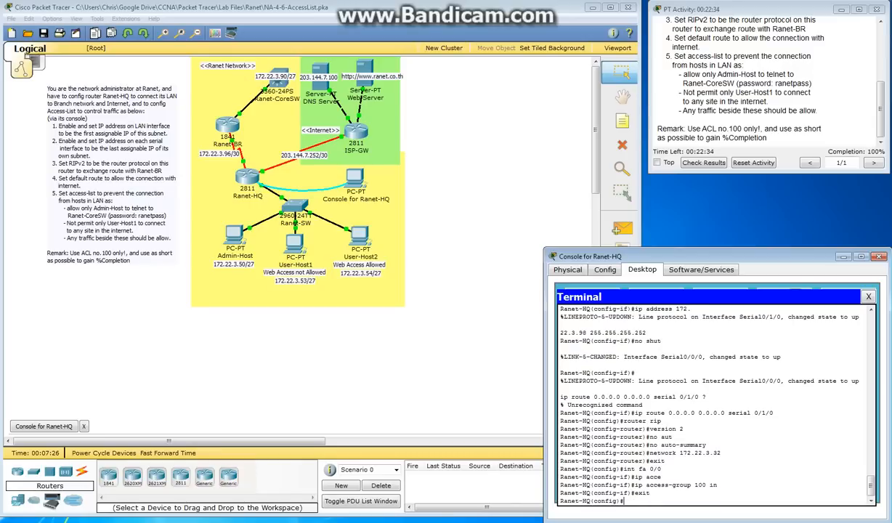
Exit global configuration mode on Ranet-HQ and check the activity's completion figure
{"action": "type", "text": "exit"}
{"action": "key", "text": "Return"}
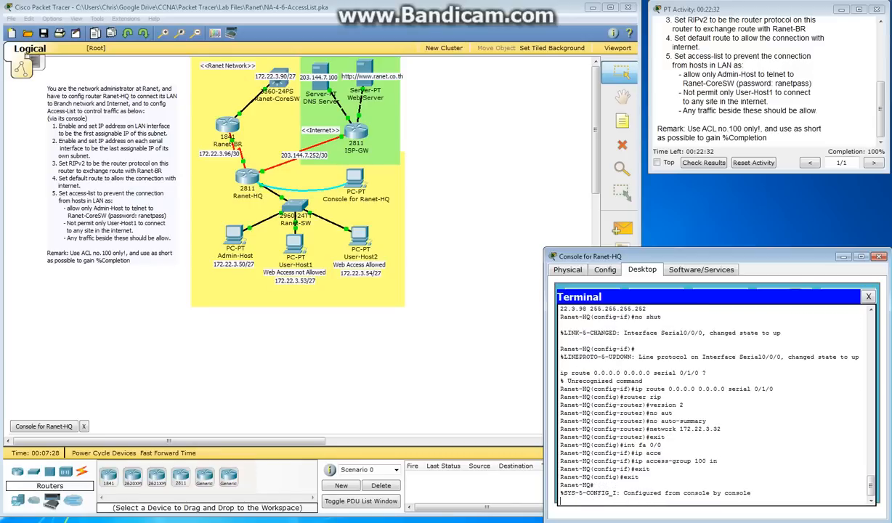
{"action": "left_click", "coordinate": [848, 131]}
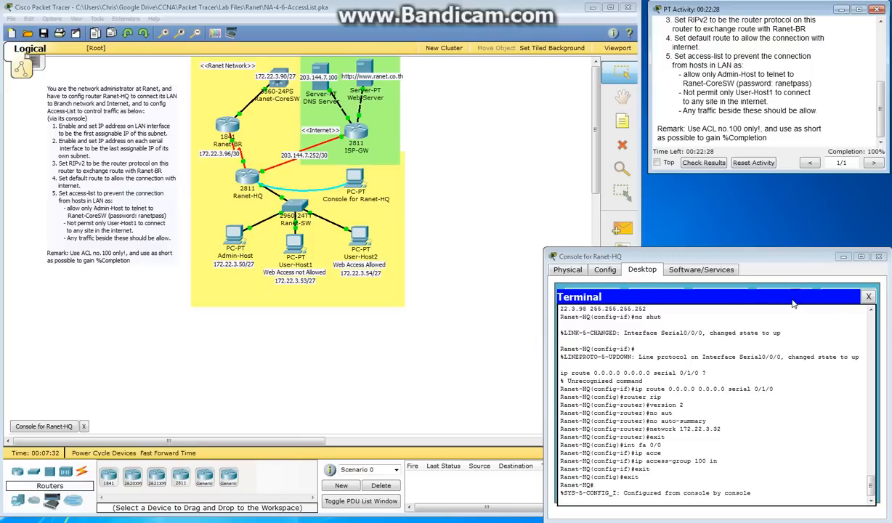
{"action": "left_click", "coordinate": [360, 237]}
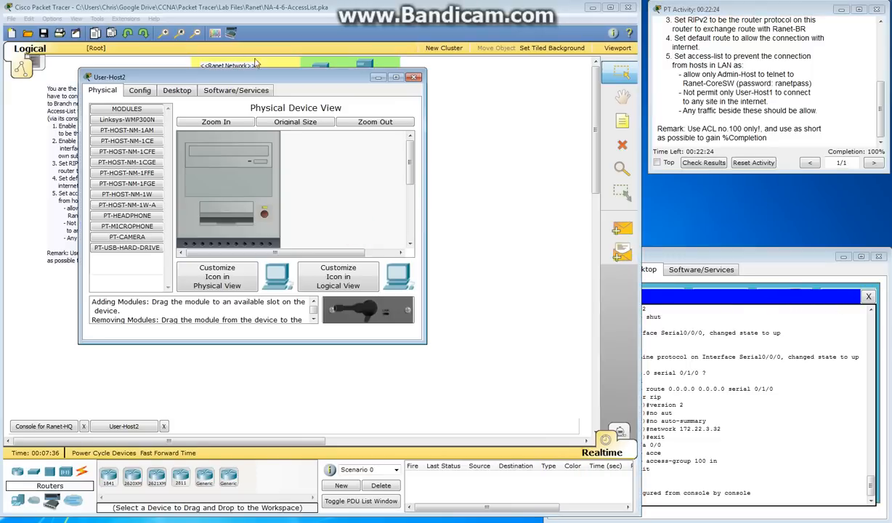
{"action": "left_click_drag", "start_coordinate": [256, 76], "coordinate": [642, 195]}
{"action": "left_click", "coordinate": [571, 208]}
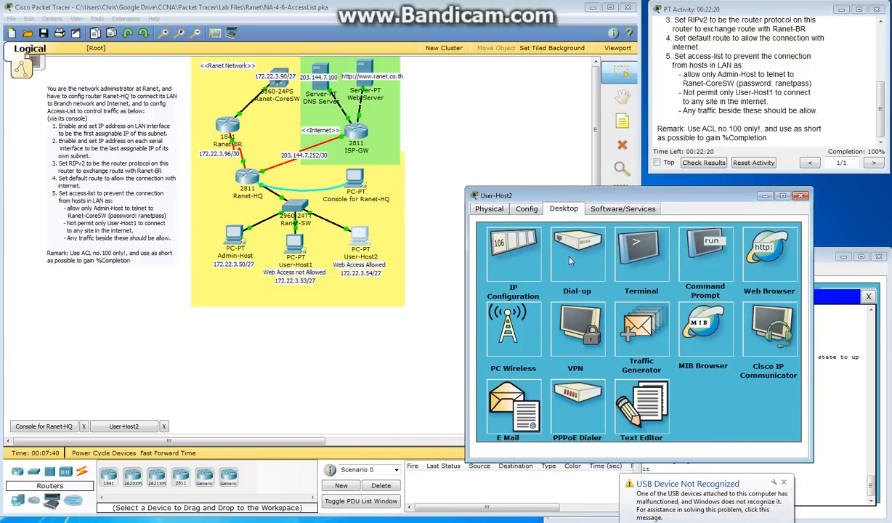
{"action": "left_click", "coordinate": [769, 251]}
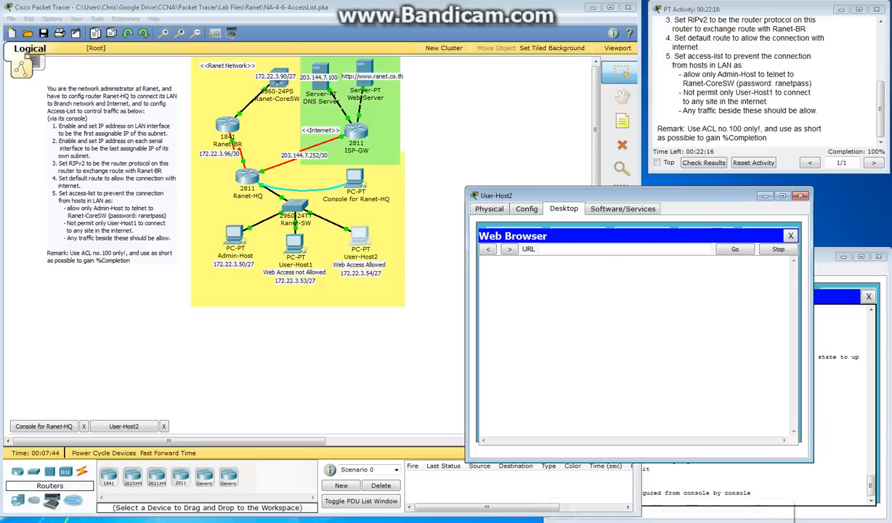
{"action": "type", "text": "ran"}
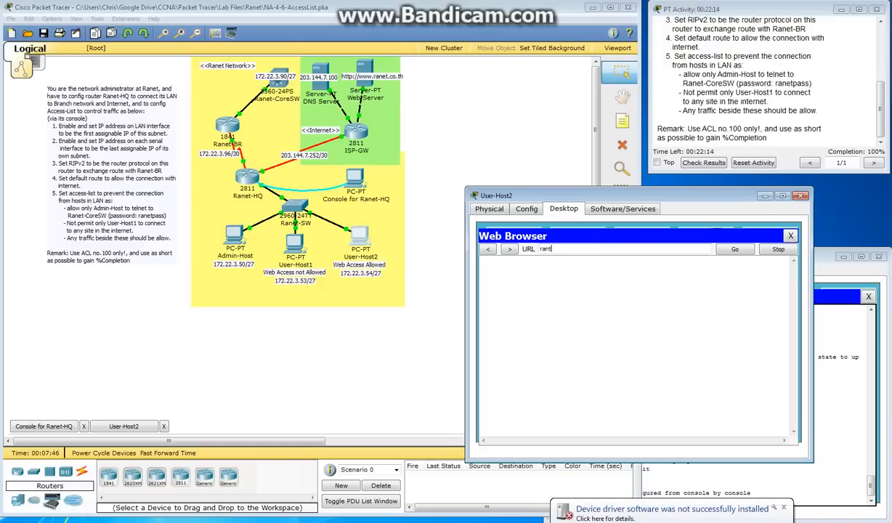
{"action": "key", "text": "BackSpace"}
{"action": "key", "text": "BackSpace"}
{"action": "key", "text": "BackSpace"}
{"action": "type", "text": "www.ranet.co.th"}
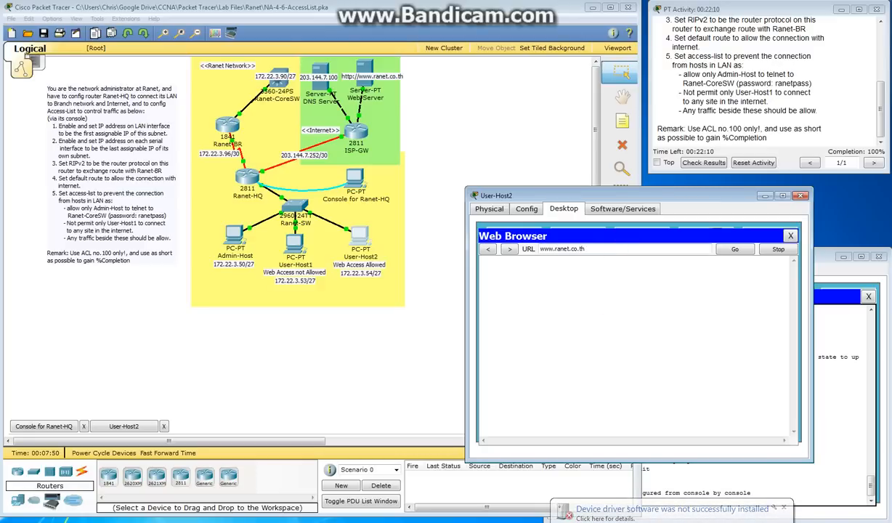
{"action": "key", "text": "Return"}
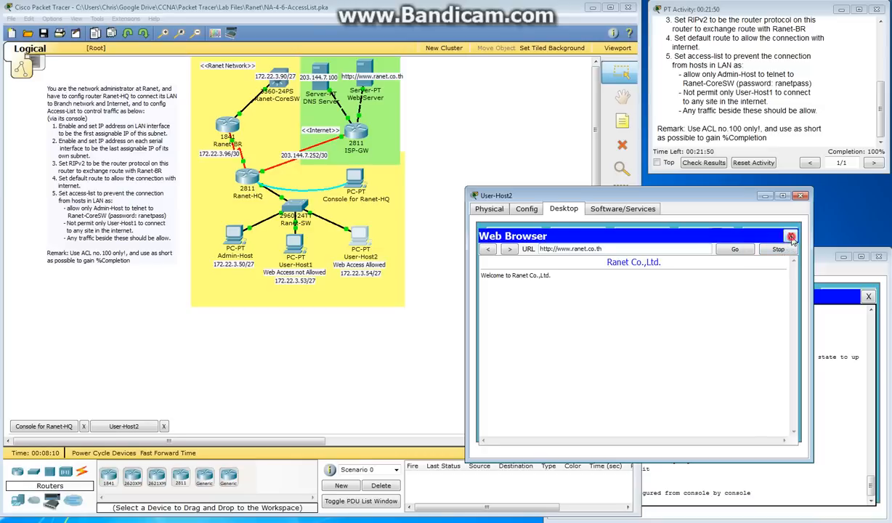
{"action": "left_click", "coordinate": [791, 237]}
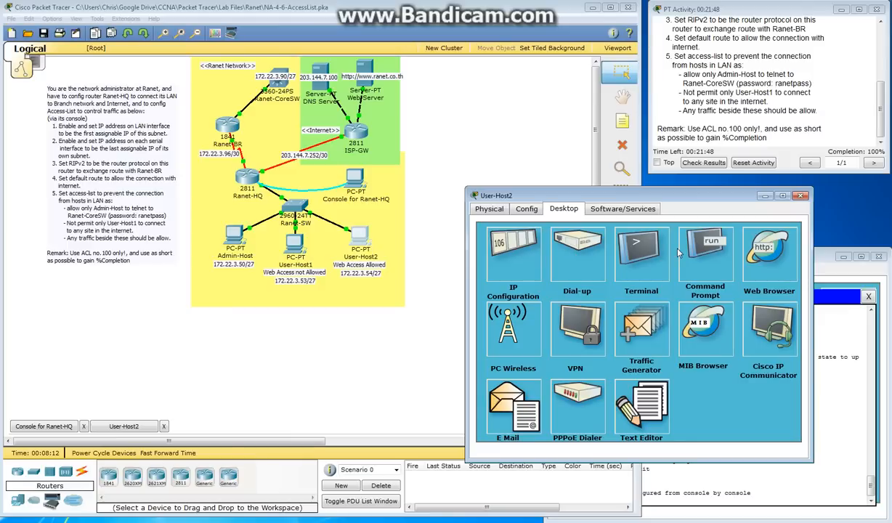
Test telnet to 172.22.3.90 from User-Host2's command prompt, and close the host's window
{"action": "left_click", "coordinate": [702, 251]}
{"action": "type", "text": "telnet"}
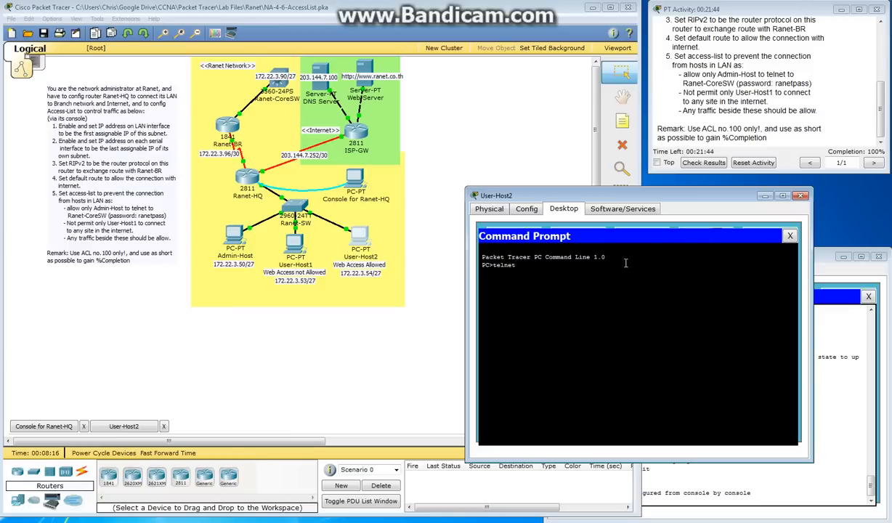
{"action": "type", "text": " 172.22.3.90"}
{"action": "key", "text": "Return"}
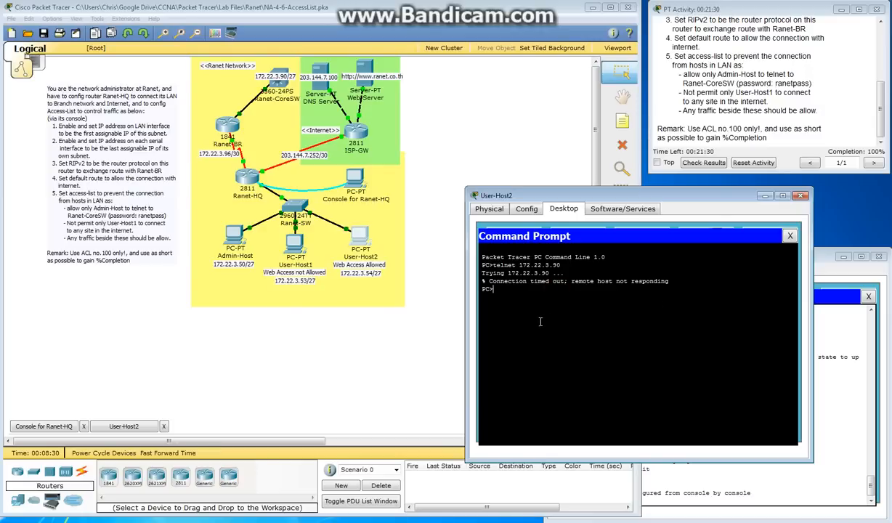
{"action": "left_click", "coordinate": [790, 235]}
{"action": "left_click", "coordinate": [800, 196]}
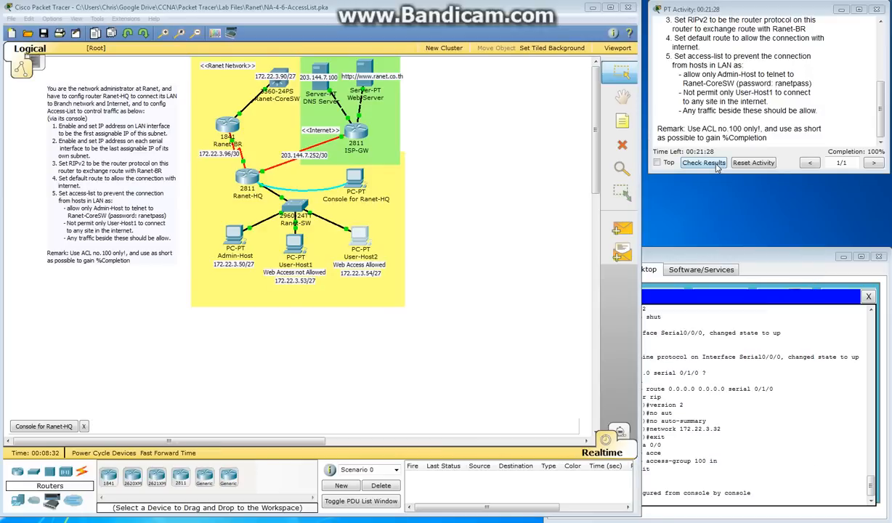
Check the activity results and examine the assessment items, including Route0 under Static Routes
{"action": "left_click", "coordinate": [690, 161]}
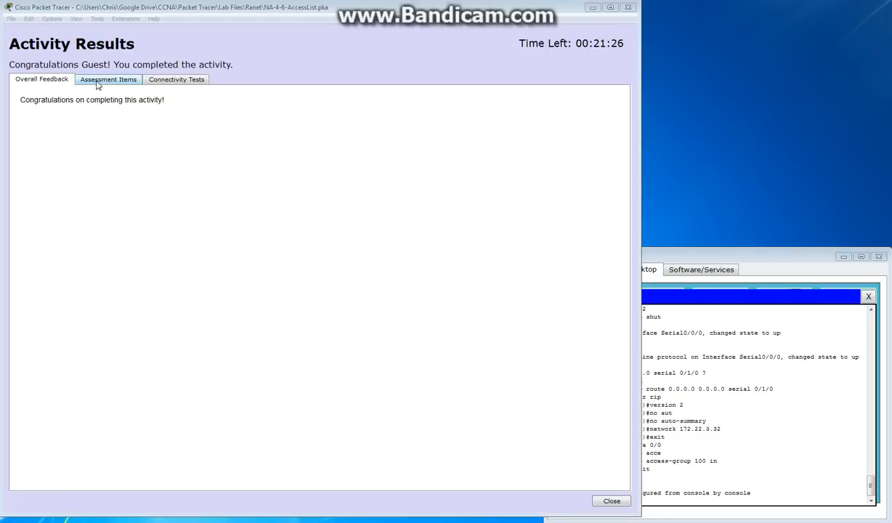
{"action": "left_click", "coordinate": [98, 81]}
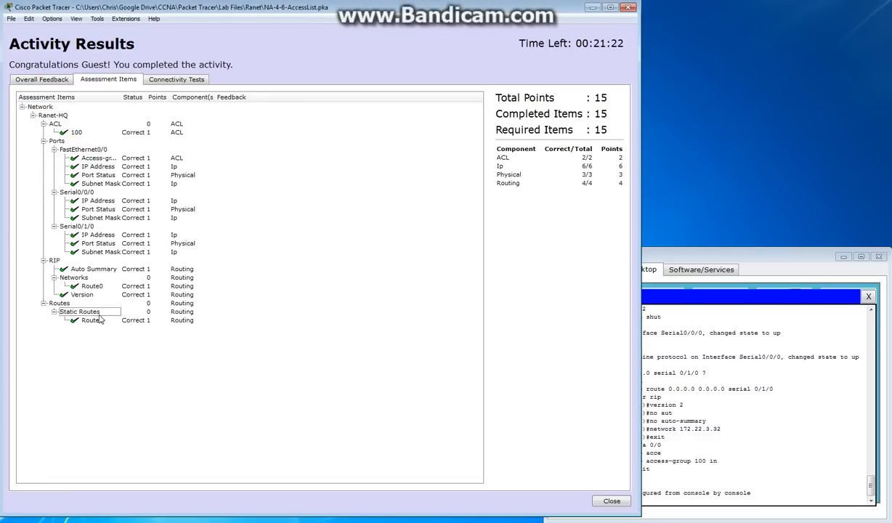
{"action": "left_click", "coordinate": [93, 323]}
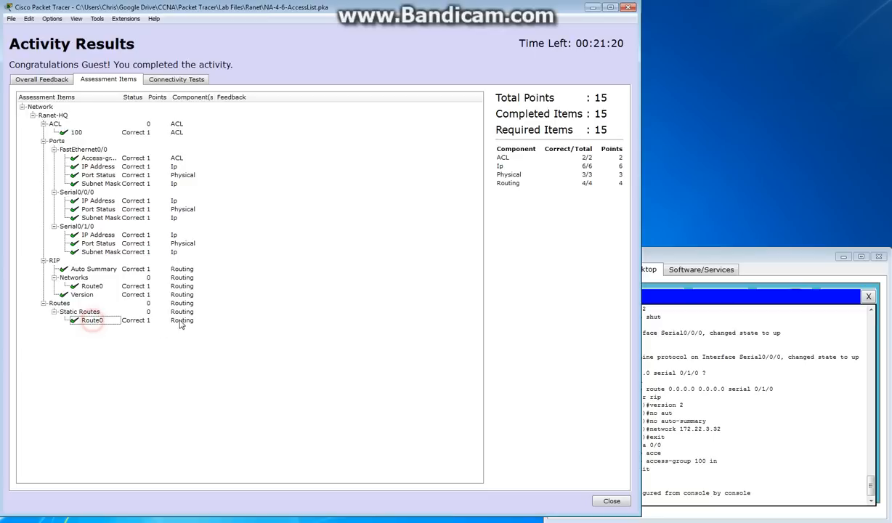